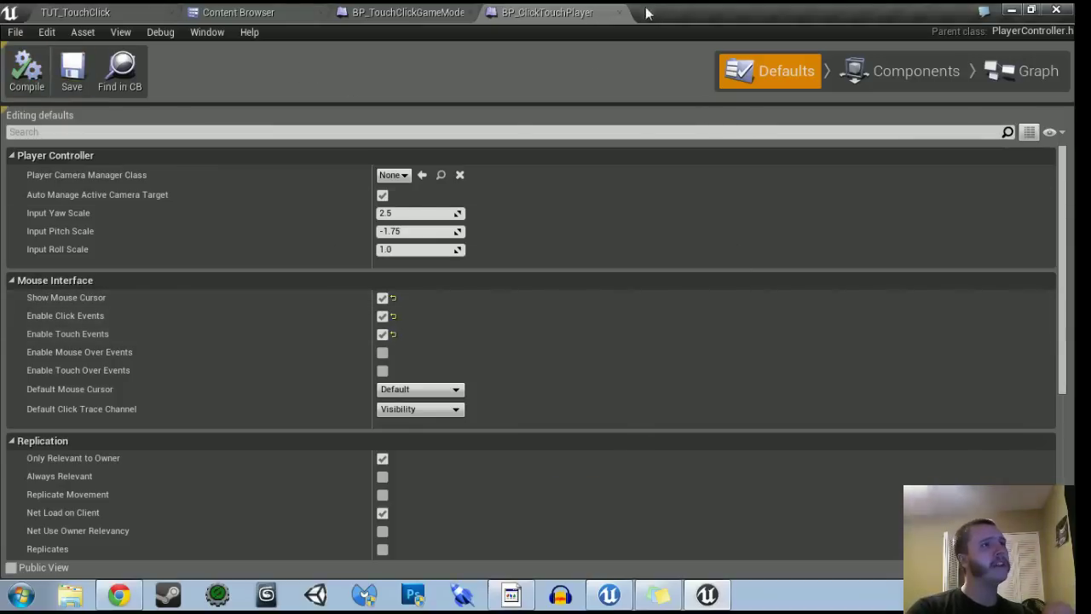
Step: Set the Player Controller Class of BP_TouchClickGameMode to BP_ClickTouchPlayer, then save and close that blueprint
left_click(620, 12)
left_click(251, 12)
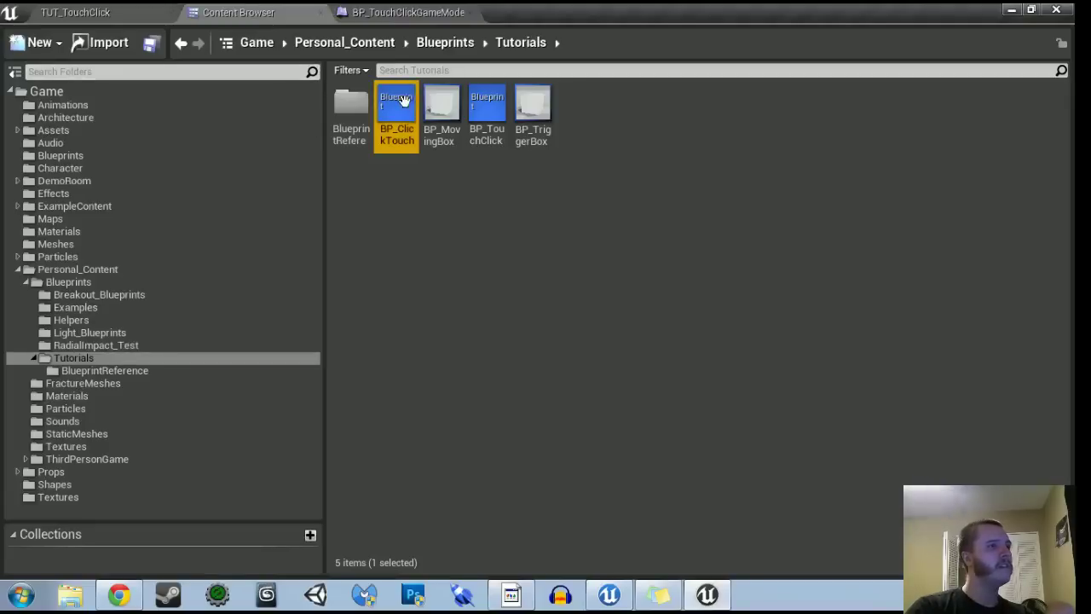
left_click(402, 10)
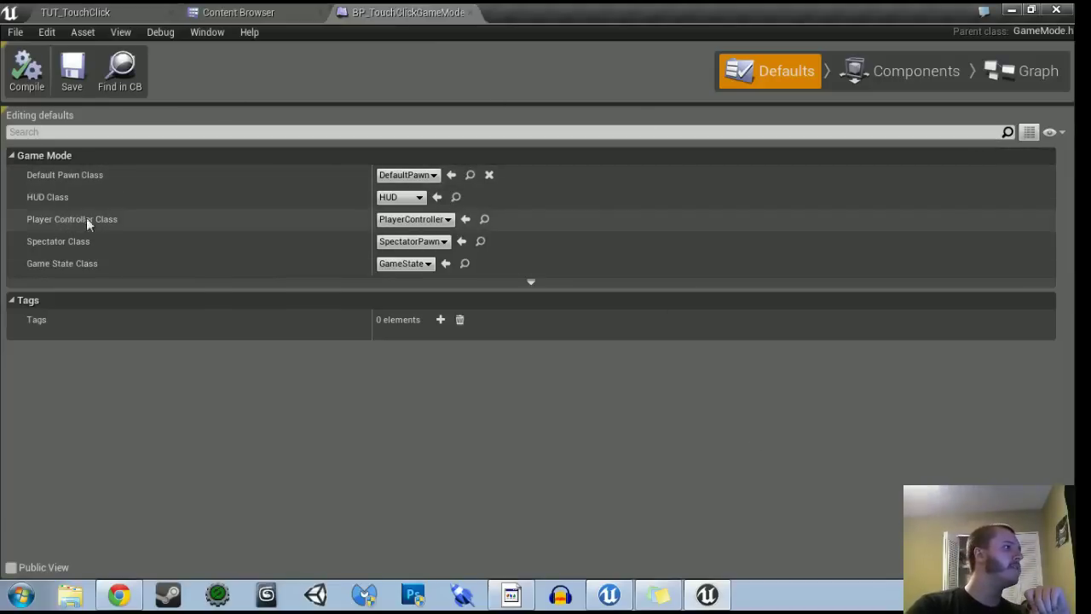
left_click(388, 219)
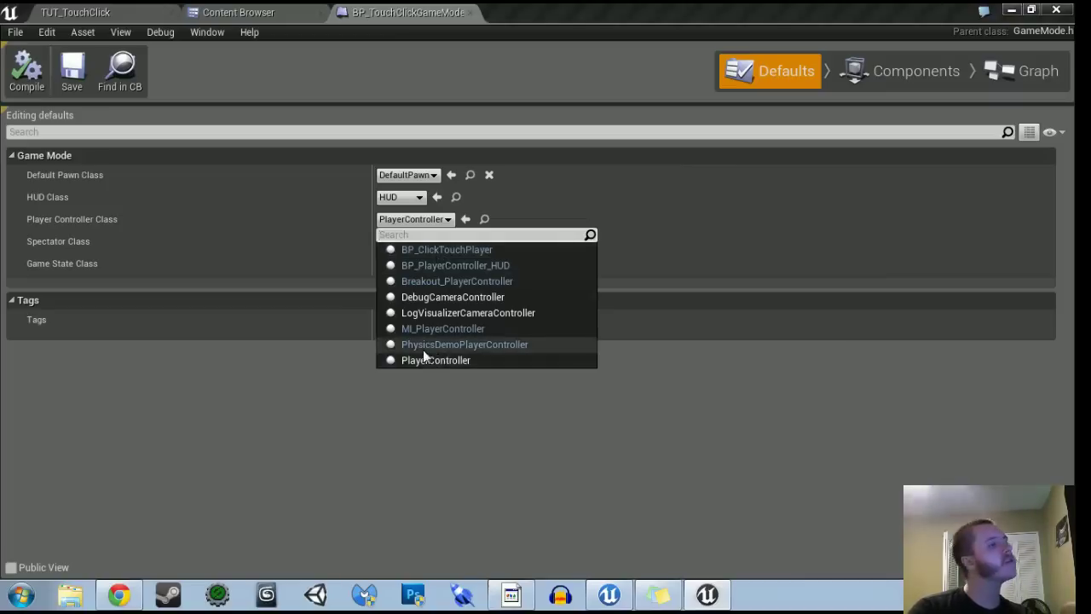
left_click(442, 252)
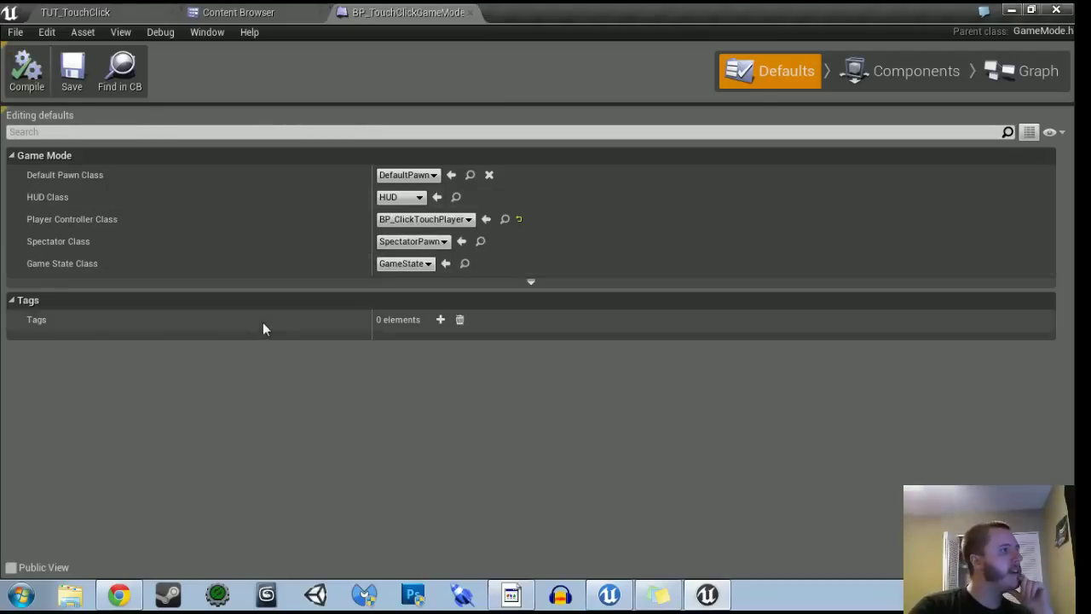
left_click(71, 70)
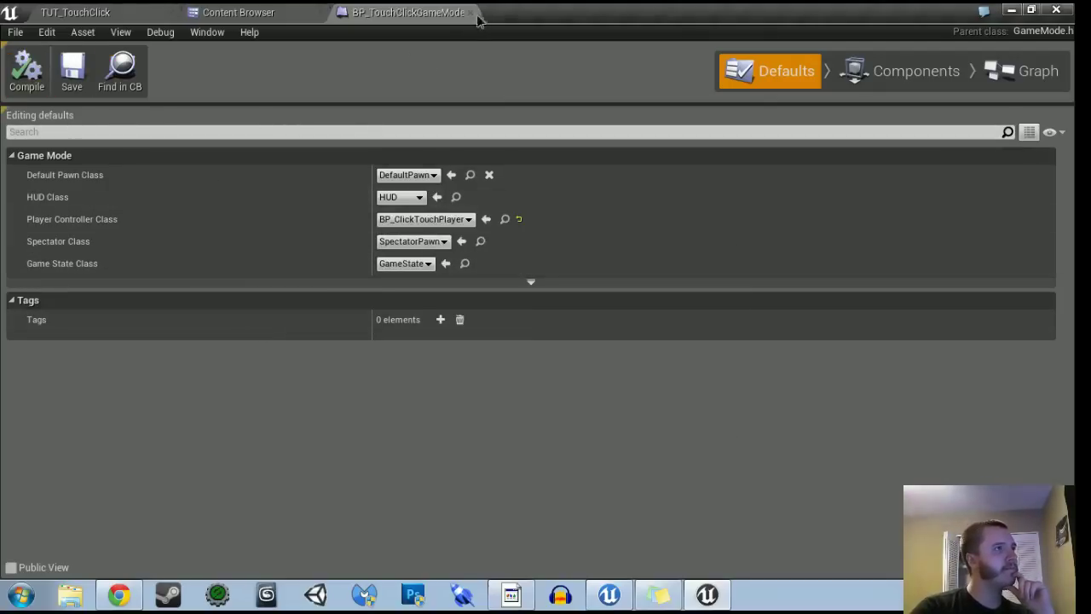
left_click(470, 13)
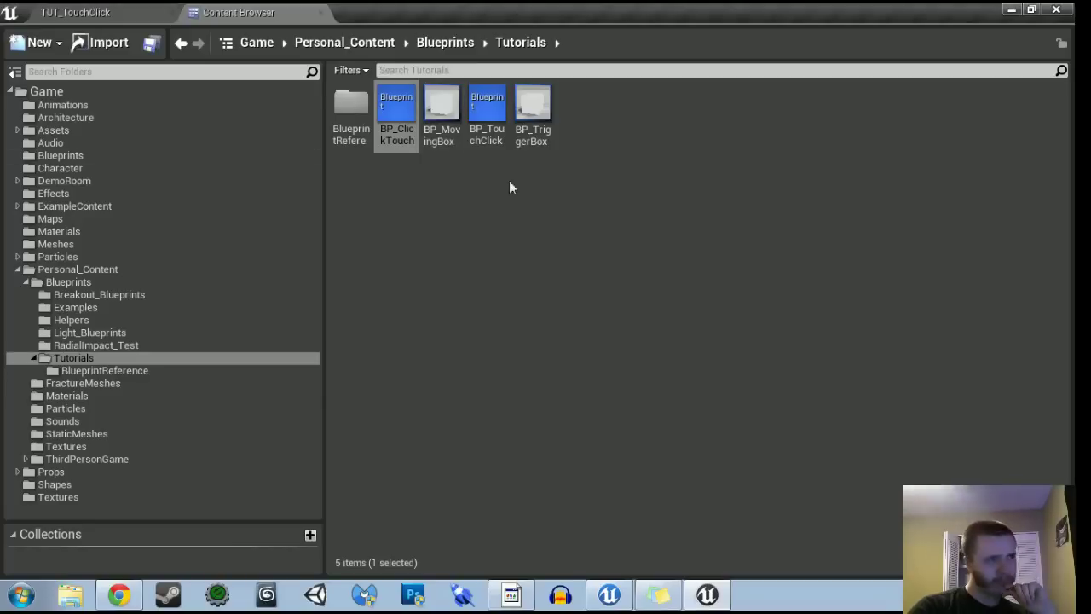
Step: Set the GameMode Override of the TUT_TouchClick level to BP_TouchClickGameMode and save the level
left_click(482, 114)
left_click(75, 12)
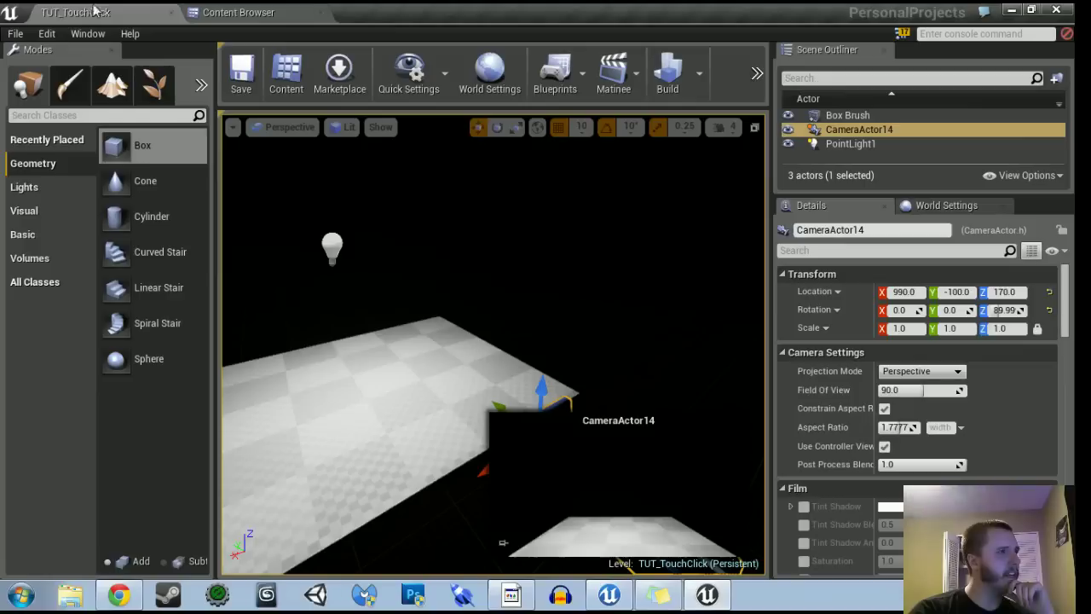
left_click_drag(503, 358, 489, 447)
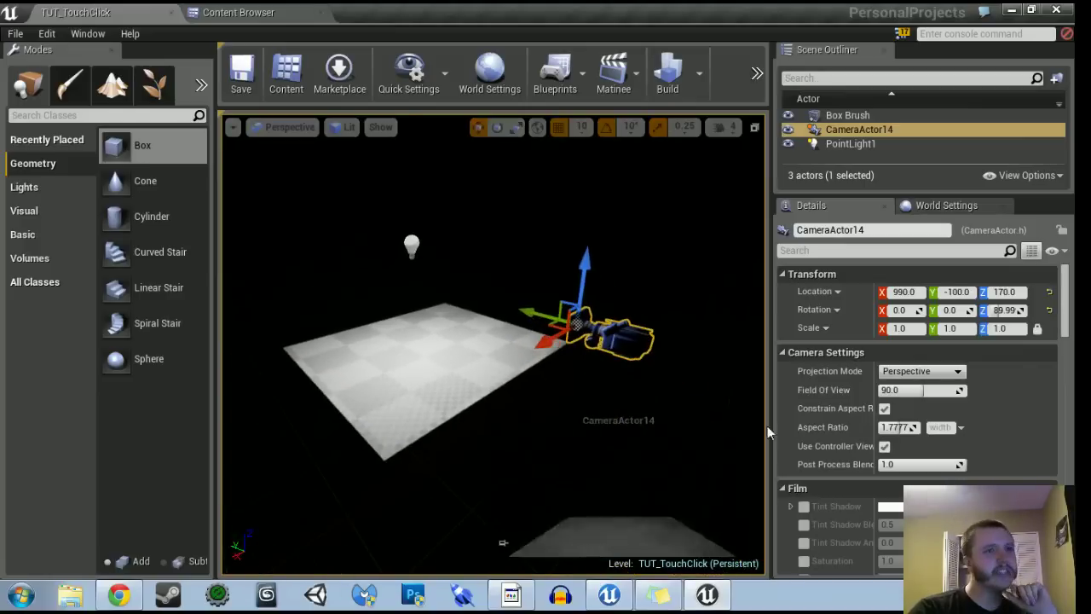
left_click(954, 207)
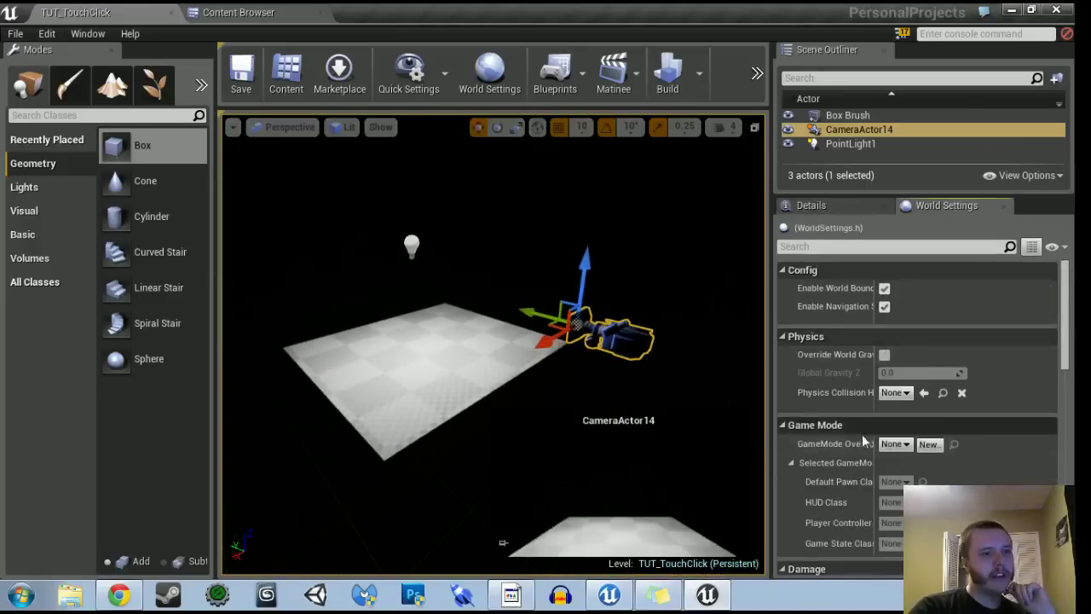
left_click(895, 444)
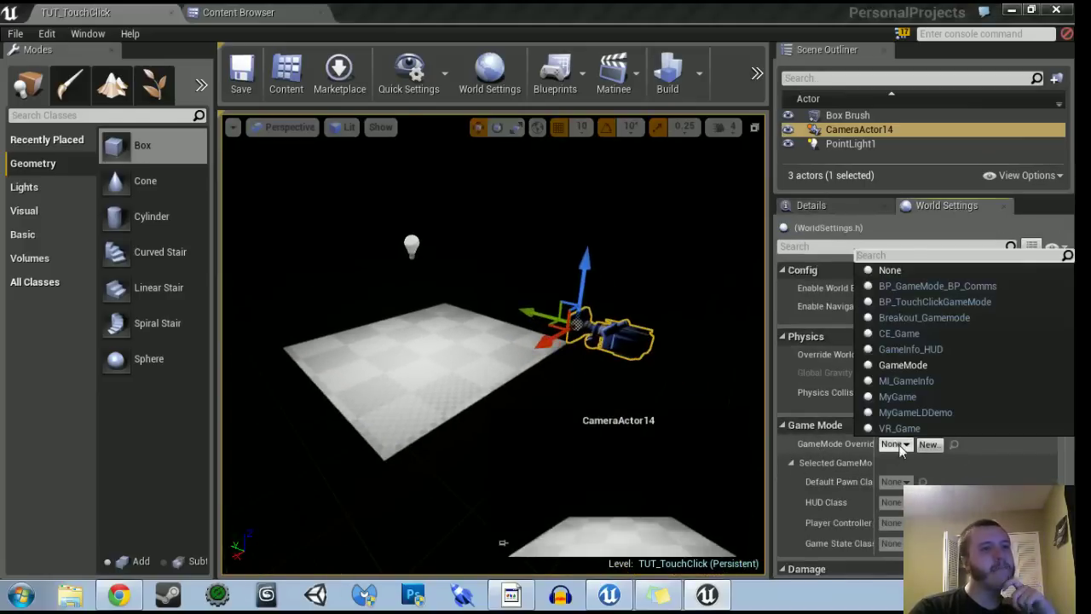
left_click(903, 300)
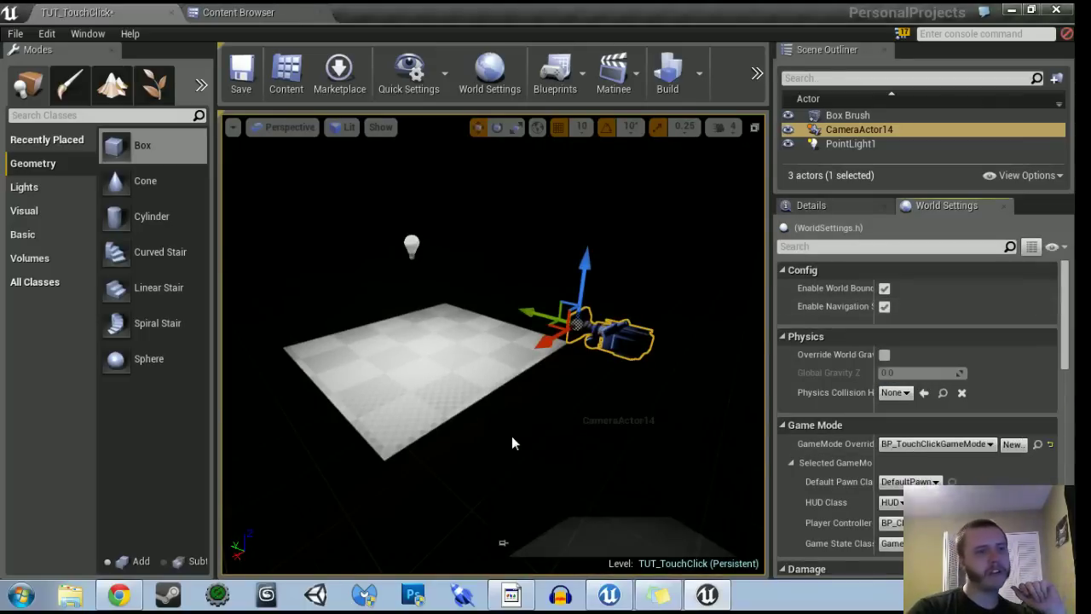
left_click_drag(435, 394, 440, 365)
key("ctrl+s")
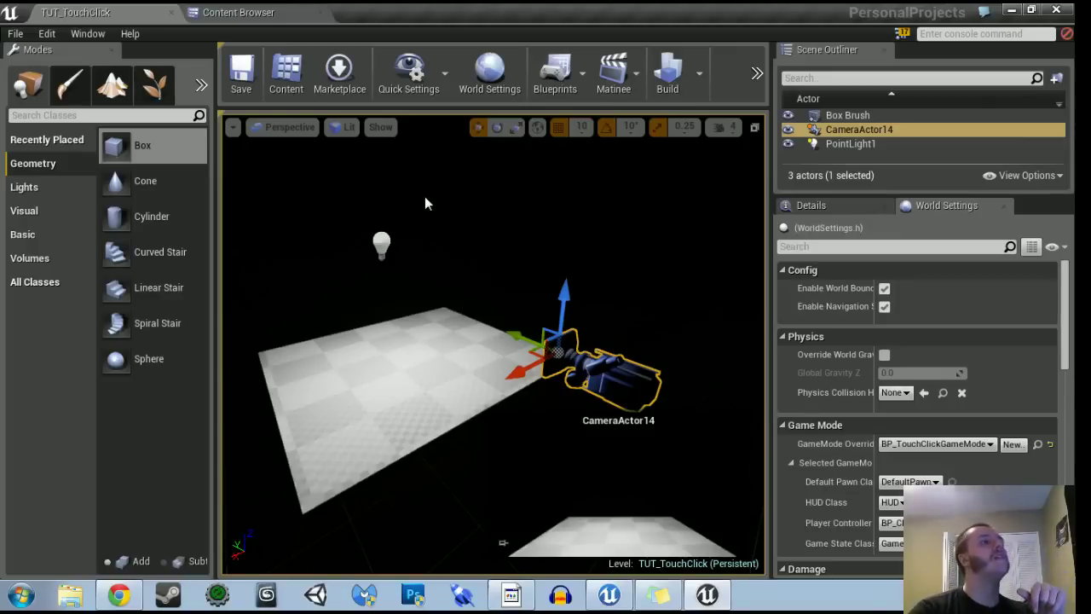
Step: Open the Level Blueprint of TUT_TouchClick and dock its window beside the other editor windows
left_click(555, 72)
left_click(608, 123)
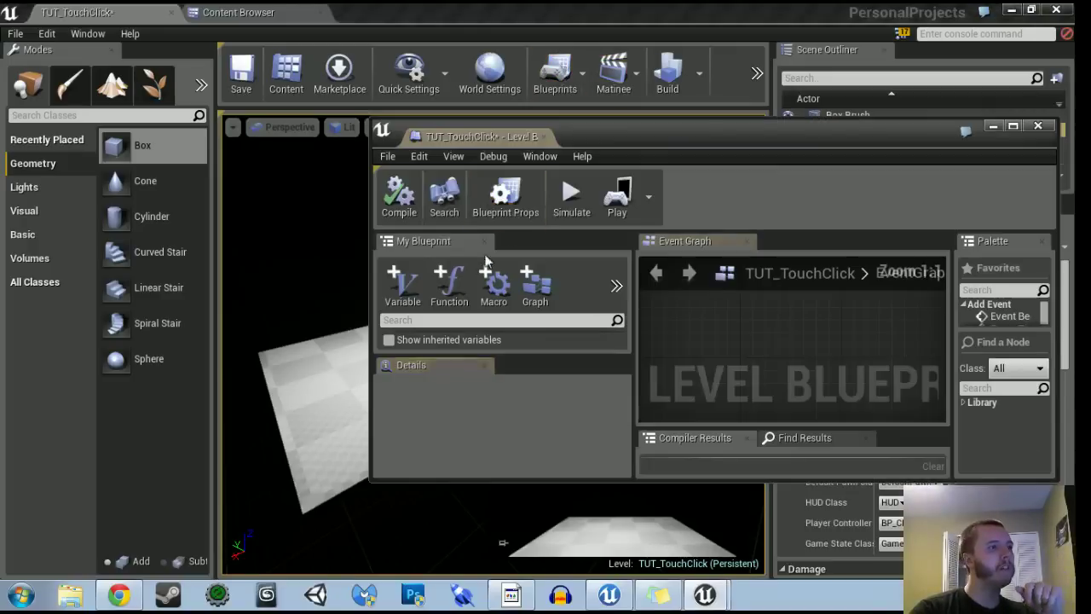
left_click_drag(496, 134, 423, 12)
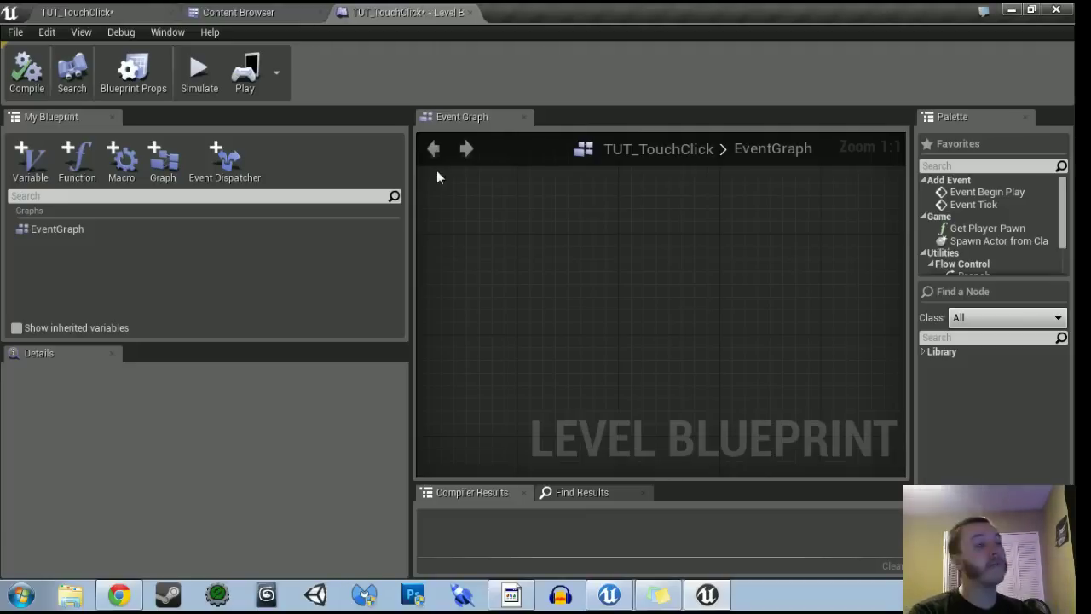
Step: Add an Event Begin Play node to the level blueprint's Event Graph
right_click_drag(466, 231, 528, 248)
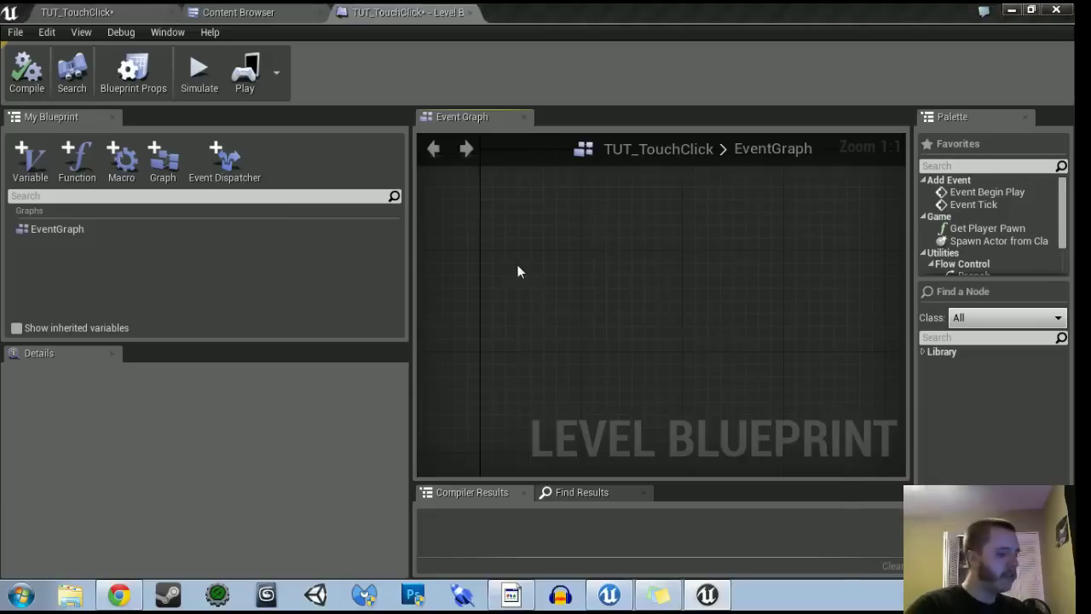
right_click(518, 271)
type("event begi")
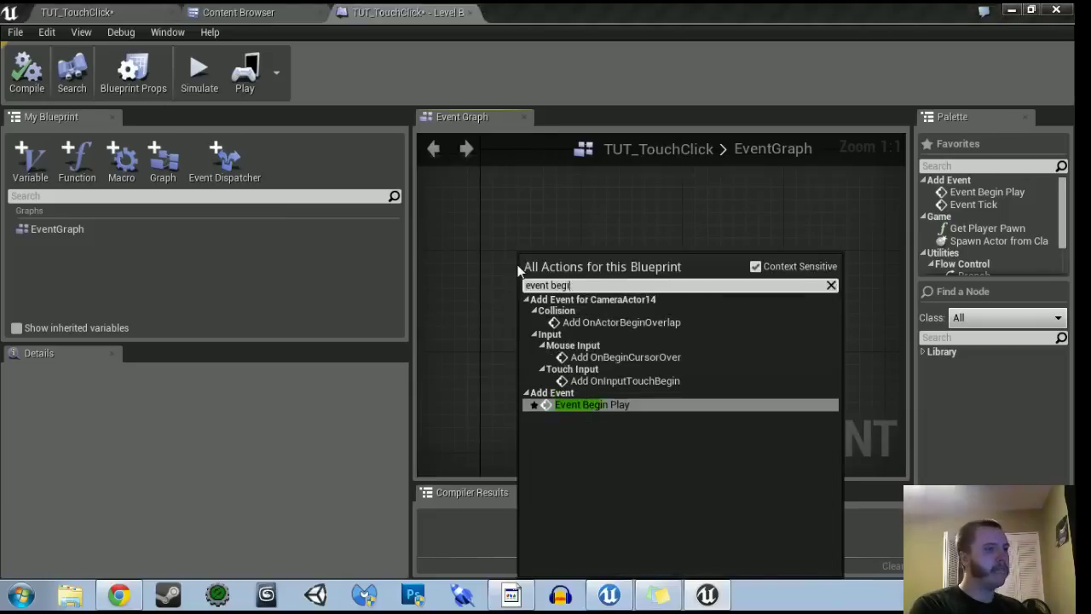
left_click(607, 404)
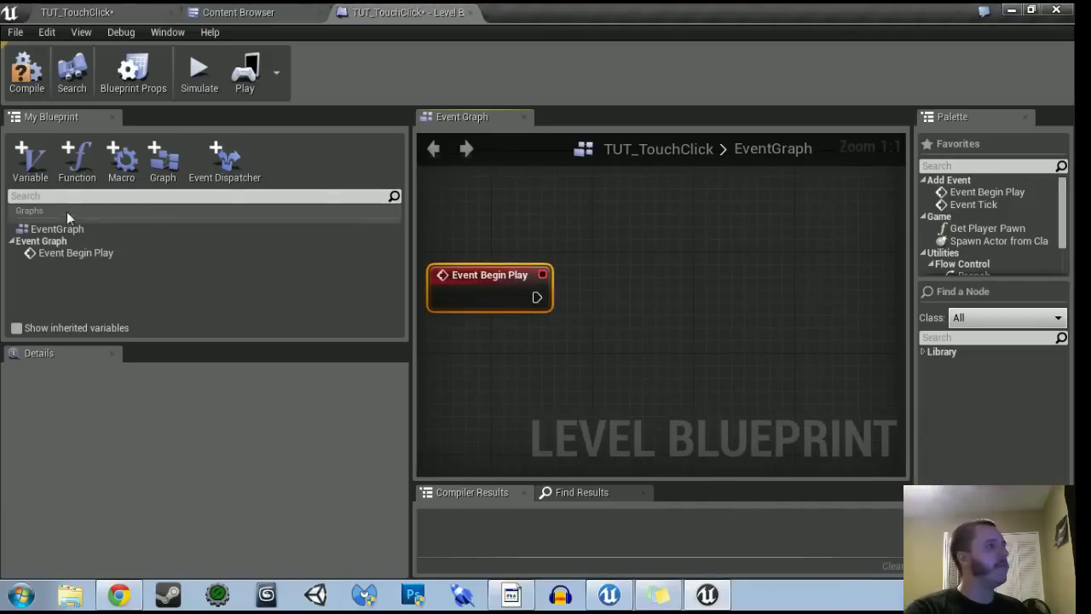
Step: Add a reference to CameraActor14 to the Event Graph and place it below the Event Begin Play node
left_click(80, 11)
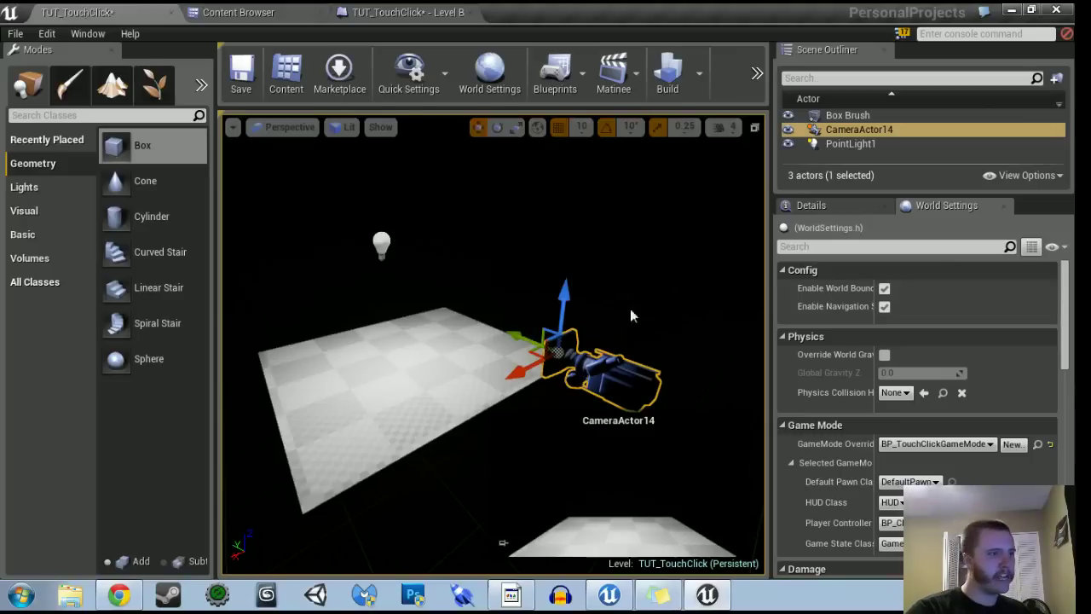
left_click(408, 11)
right_click(464, 355)
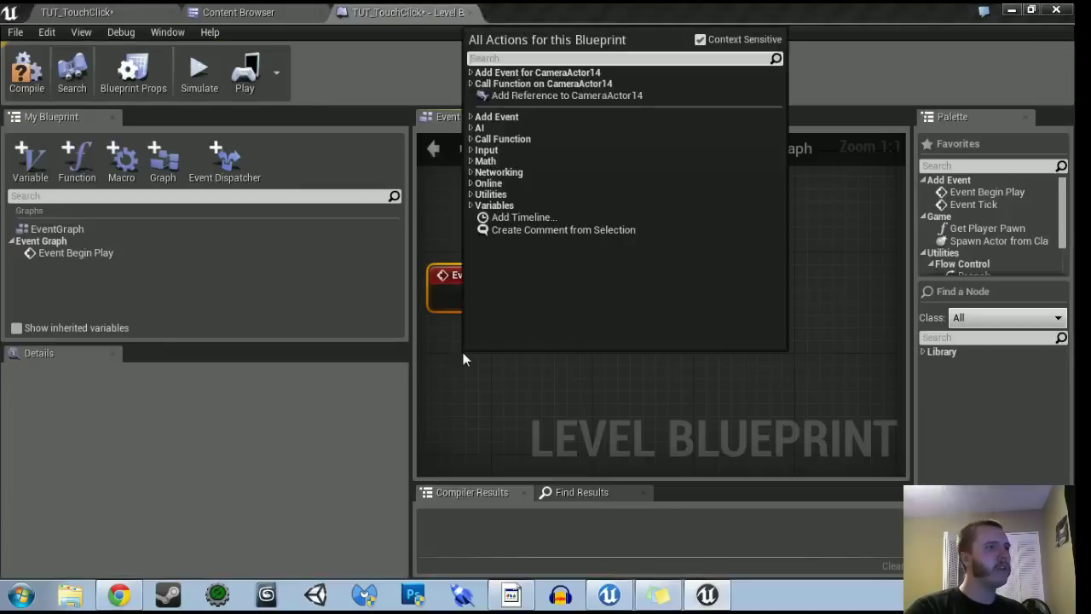
left_click(484, 97)
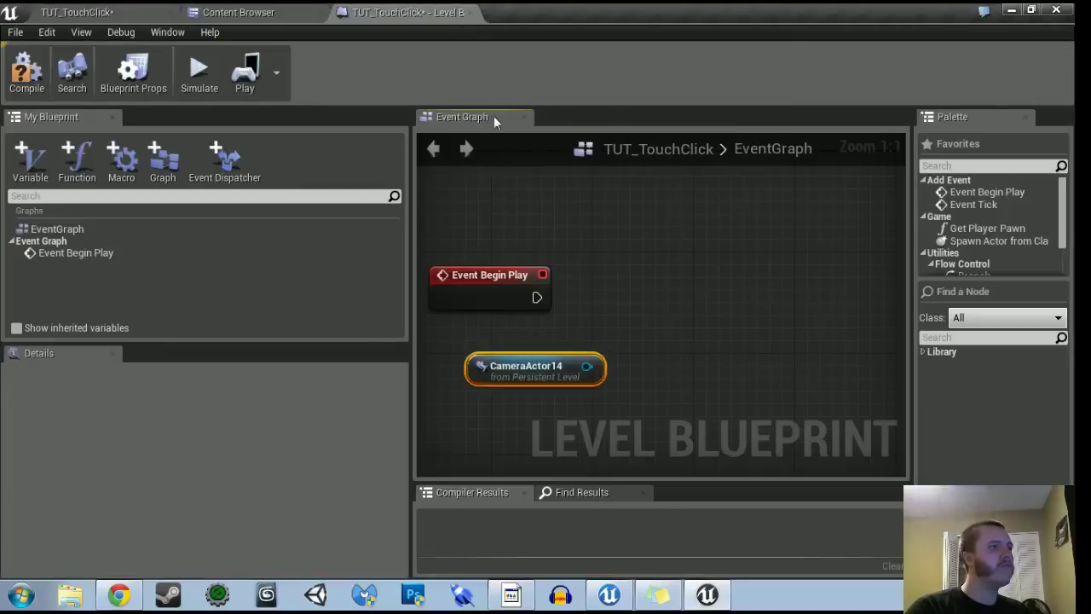
right_click_drag(477, 300, 527, 235)
scroll(524, 234, "down", 1)
left_click_drag(528, 292, 495, 334)
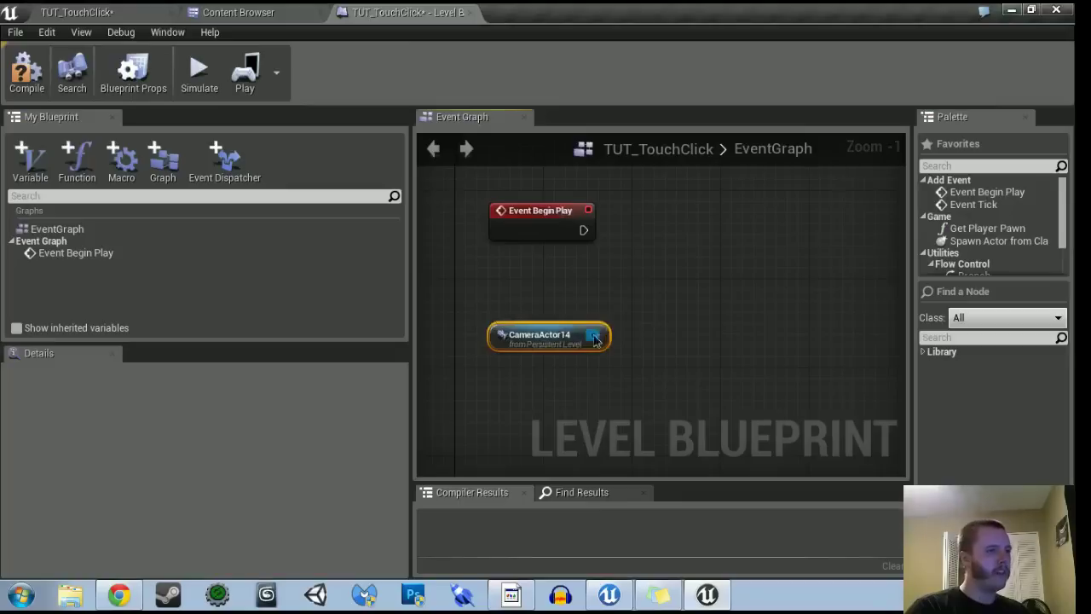
left_click_drag(594, 336, 666, 310)
type("blend")
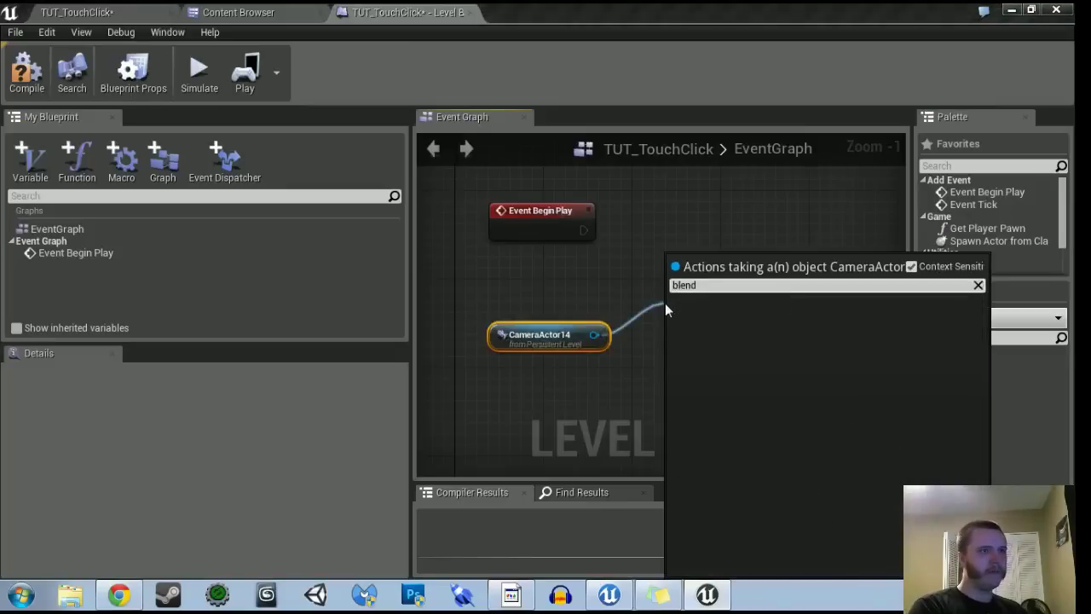
key("BackSpace")
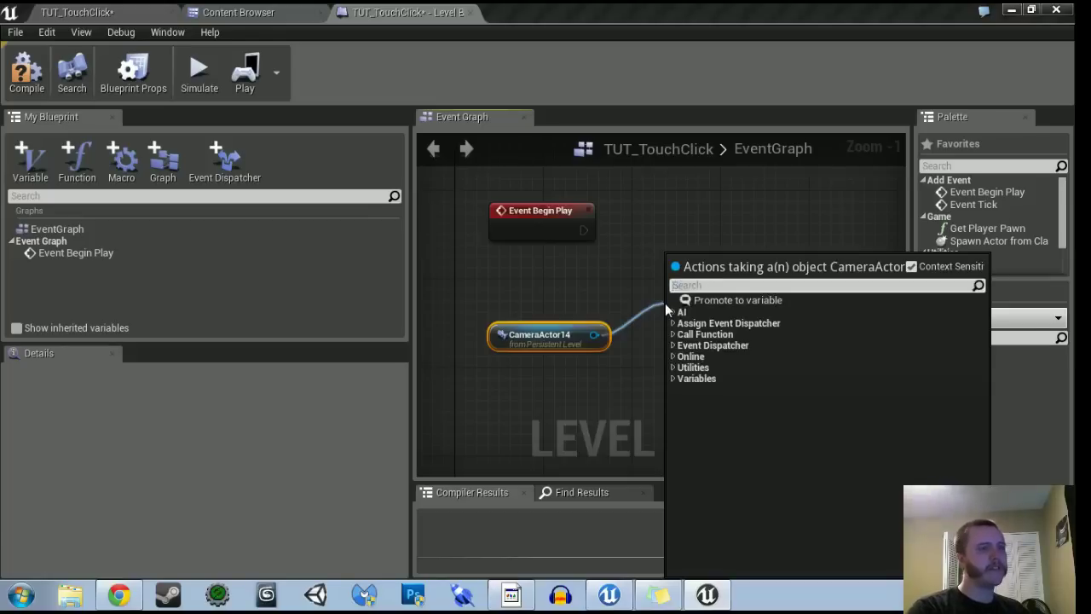
Step: Add a Get Player Controller node between the Event Begin Play node and the CameraActor14 reference
right_click(512, 282)
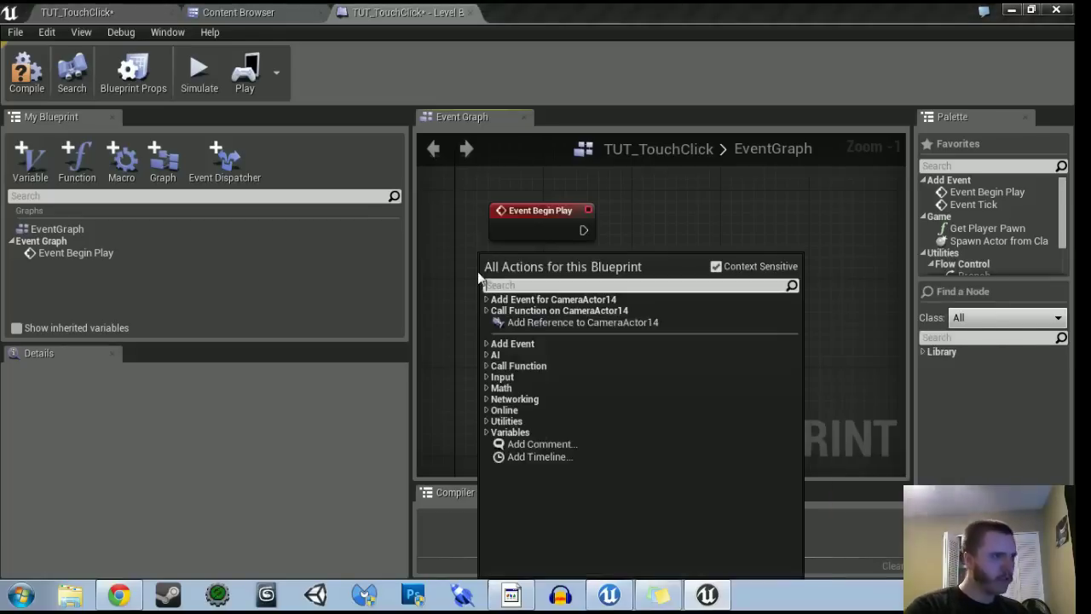
type("player cpon")
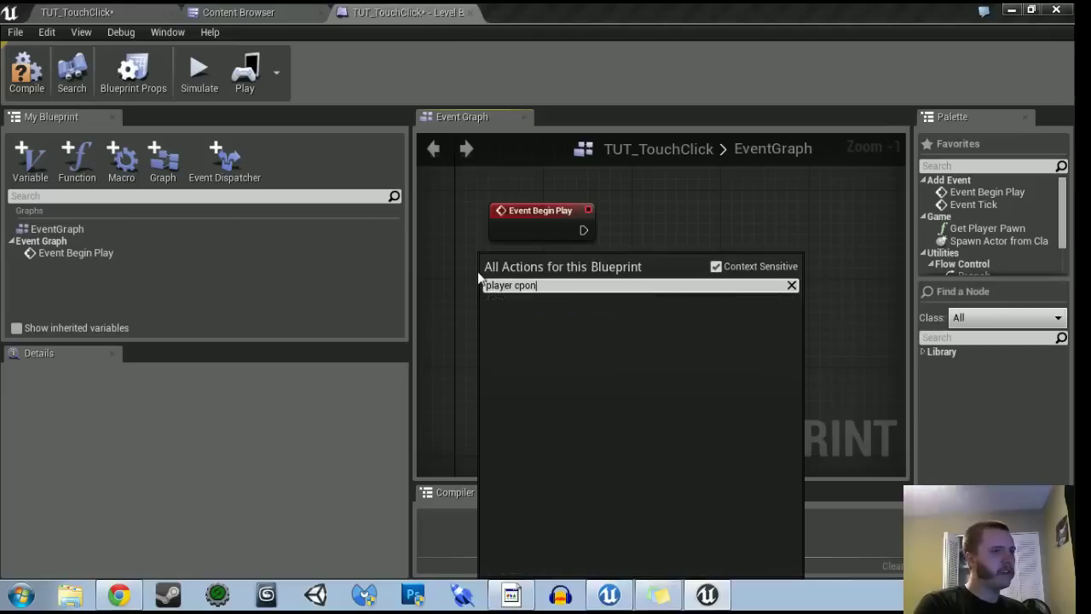
key("BackSpace")
key("BackSpace")
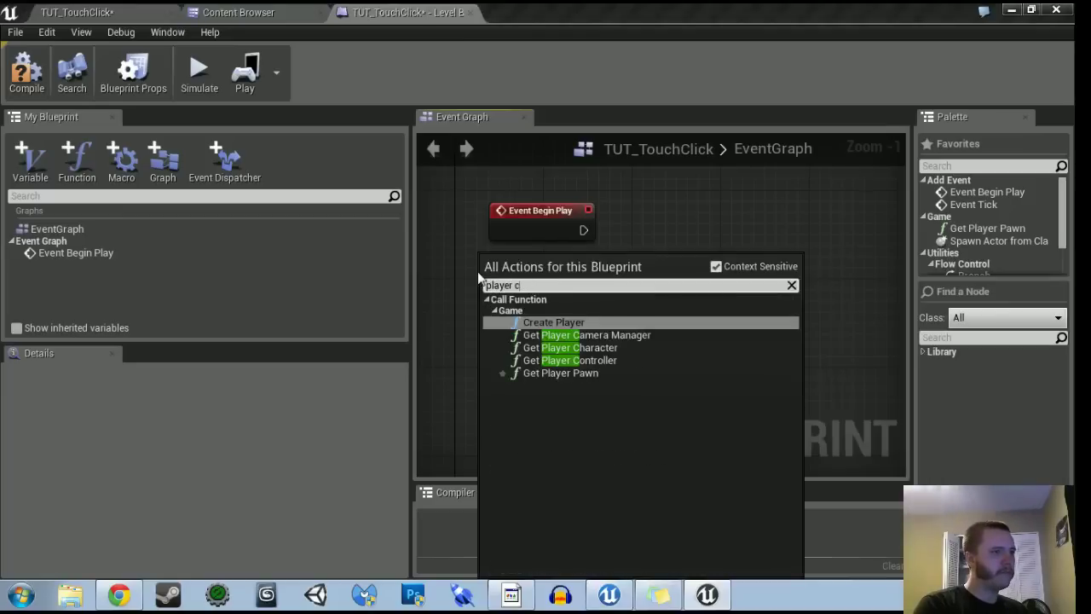
left_click(555, 365)
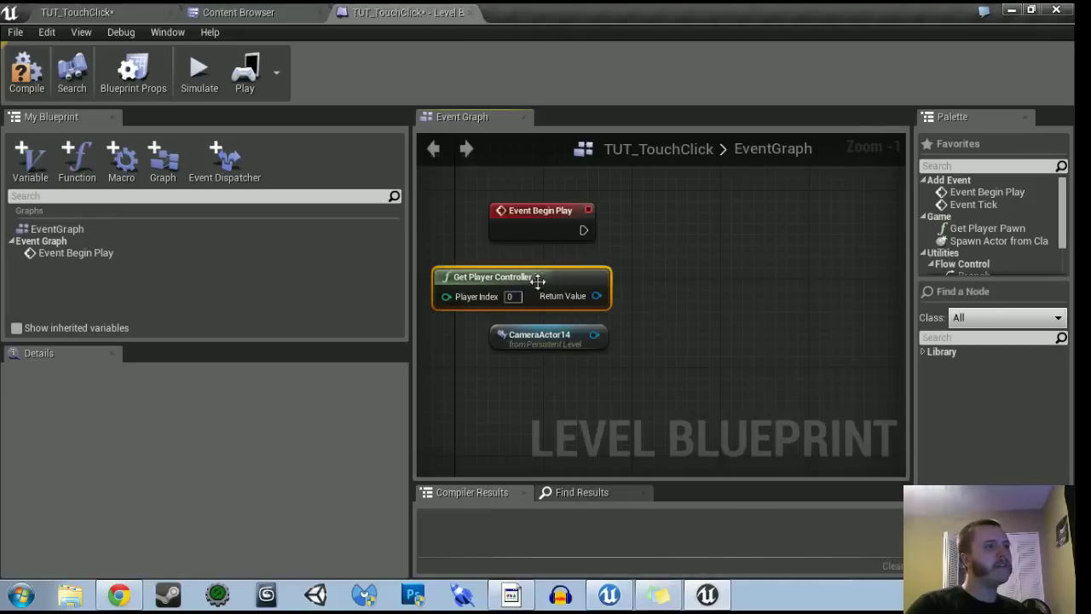
Step: Create a Set View Target with Blend node from Get Player Controller's Return Value and place it beside Event Begin Play
left_click_drag(595, 297, 690, 270)
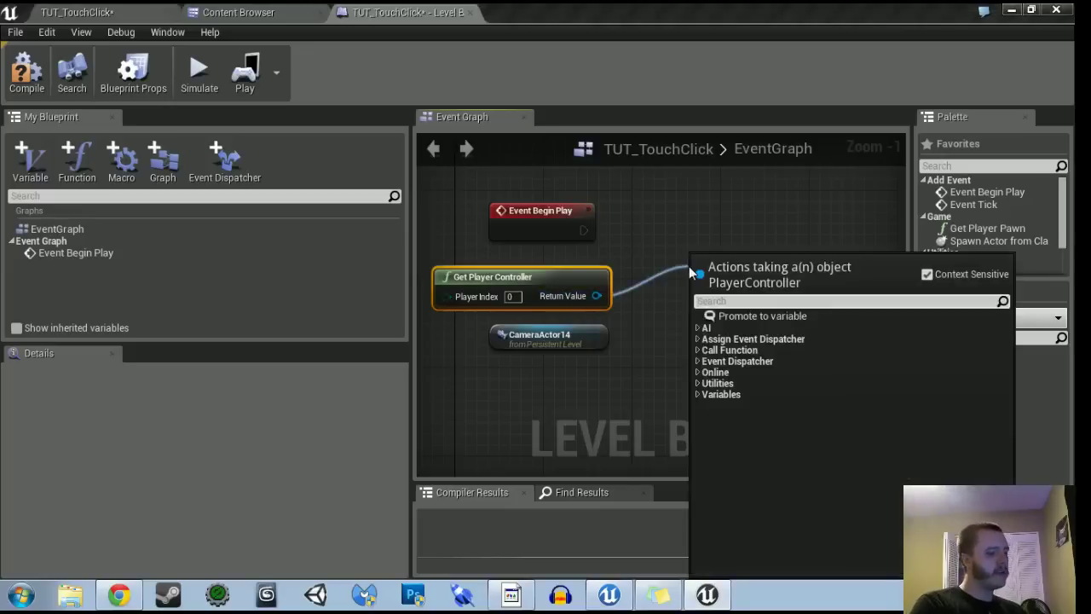
type("blend")
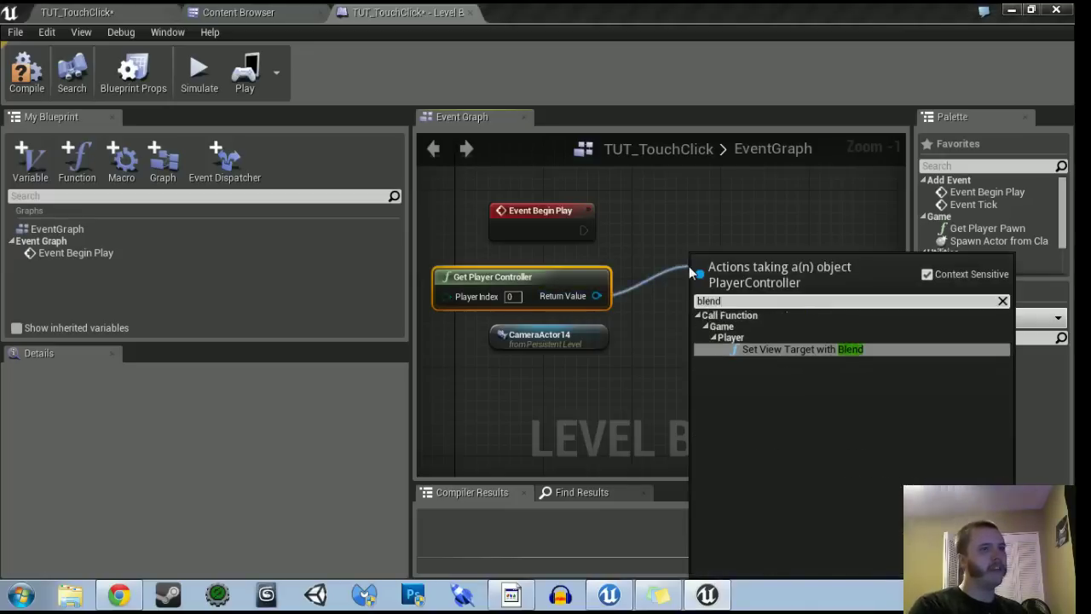
left_click(807, 349)
left_click_drag(784, 307, 770, 242)
Step: Wire Event Begin Play to Set View Target with Blend's execution input and CameraActor14 to its New View Target, keeping the player controller as Target
left_click_drag(584, 230, 688, 239)
left_click_drag(538, 227, 543, 238)
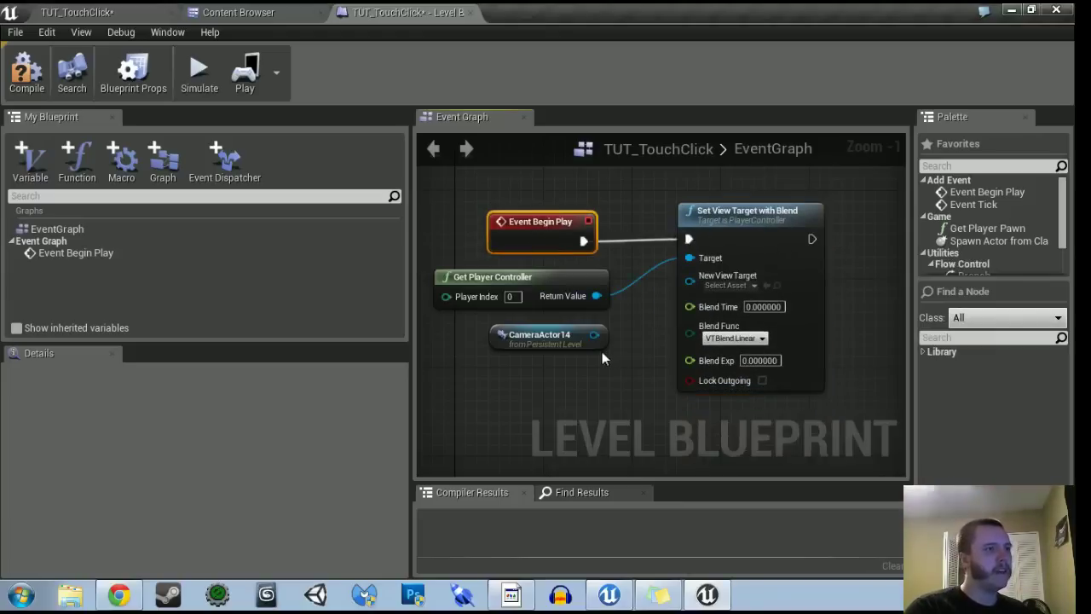
left_click_drag(594, 334, 599, 342)
left_click_drag(680, 308, 689, 275)
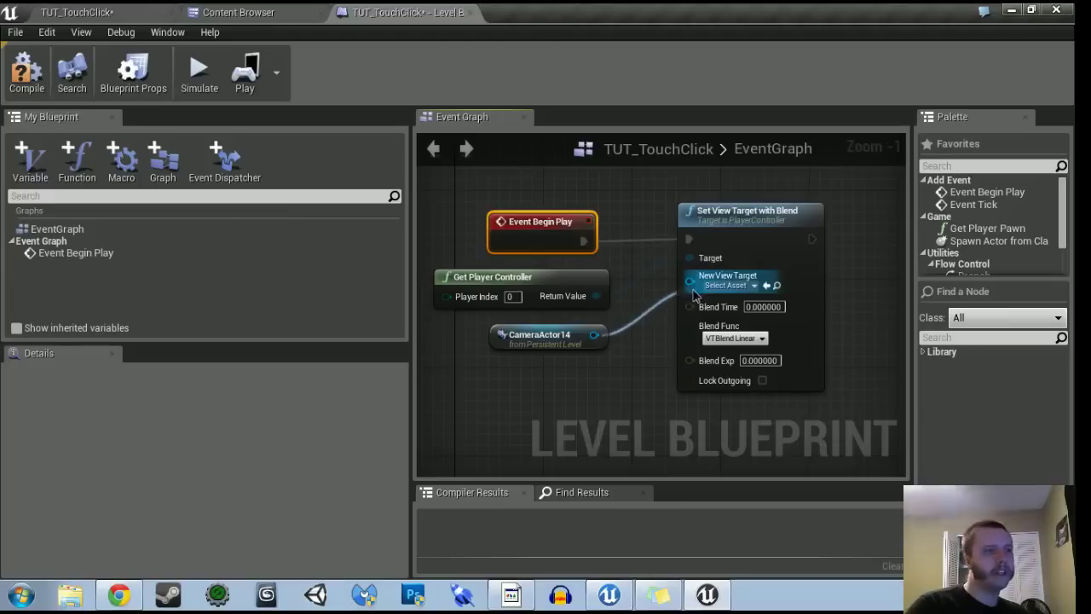
left_click_drag(597, 296, 688, 257)
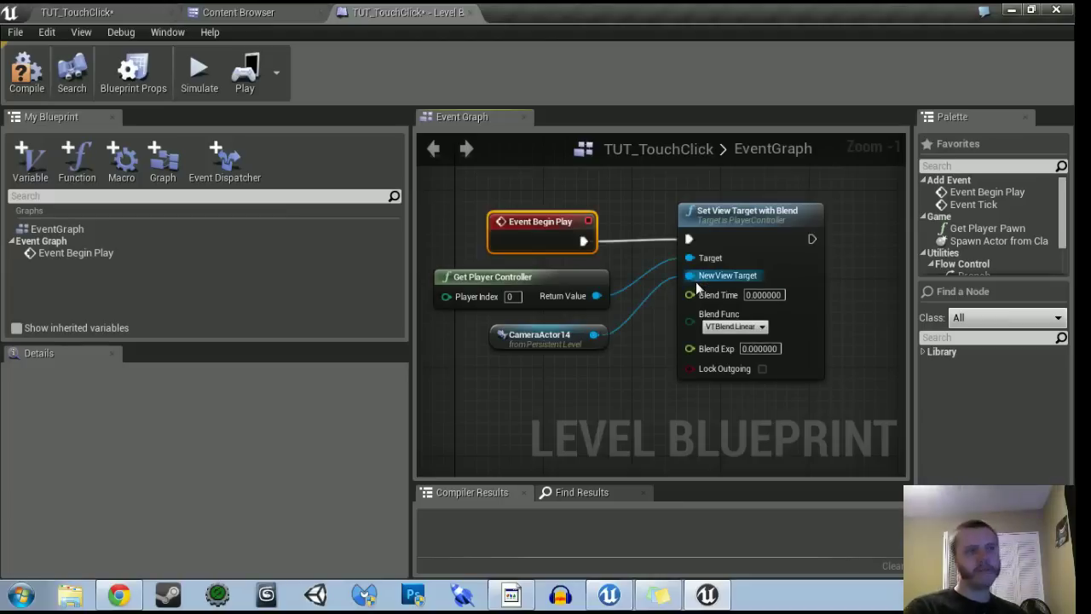
Step: Compile the level blueprint and return to the TUT_TouchClick level viewport
left_click(25, 83)
left_click(78, 12)
key("ctrl+s")
right_click_drag(419, 452, 390, 451)
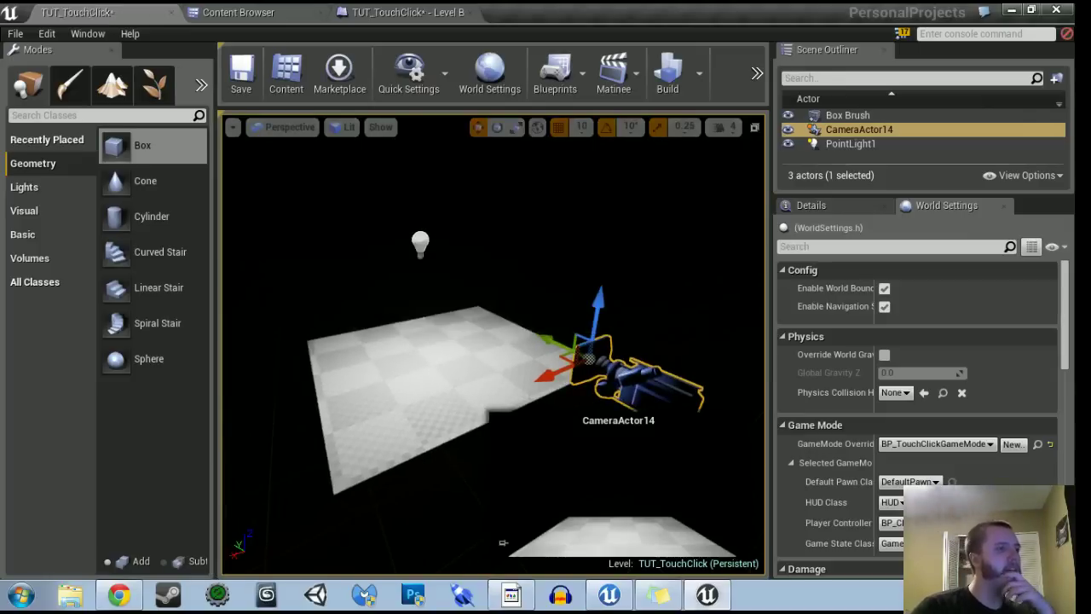
Step: Play-test the level, try the on-screen virtual joystick, and close the preview window
key("alt+p")
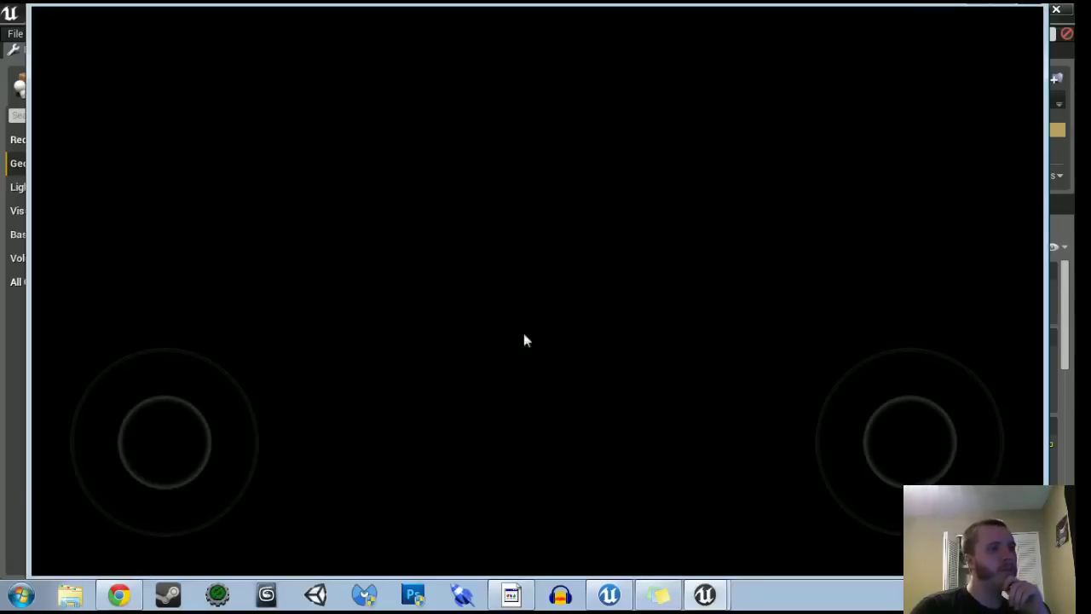
left_click_drag(151, 461, 219, 405)
left_click_drag(773, 5, 768, 41)
left_click(1025, 34)
mouse_move(548, 238)
right_mouse_down()
mouse_move(567, 249)
mouse_move(548, 238)
right_mouse_up()
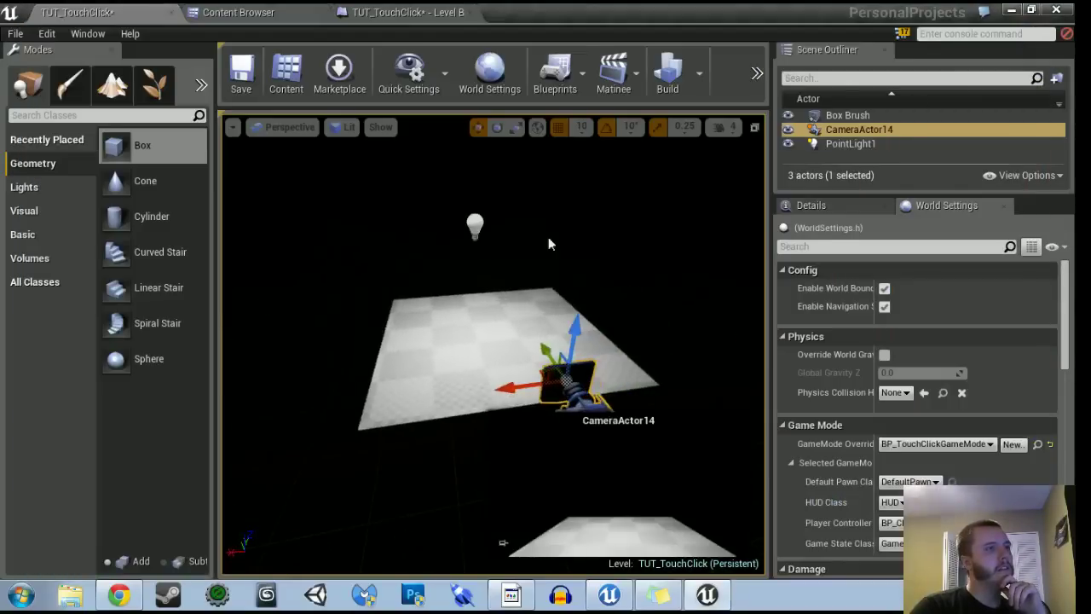
Step: Play-test the level in the selected viewport to check the camera view, and stop the session
left_click(757, 73)
mouse_move(792, 145)
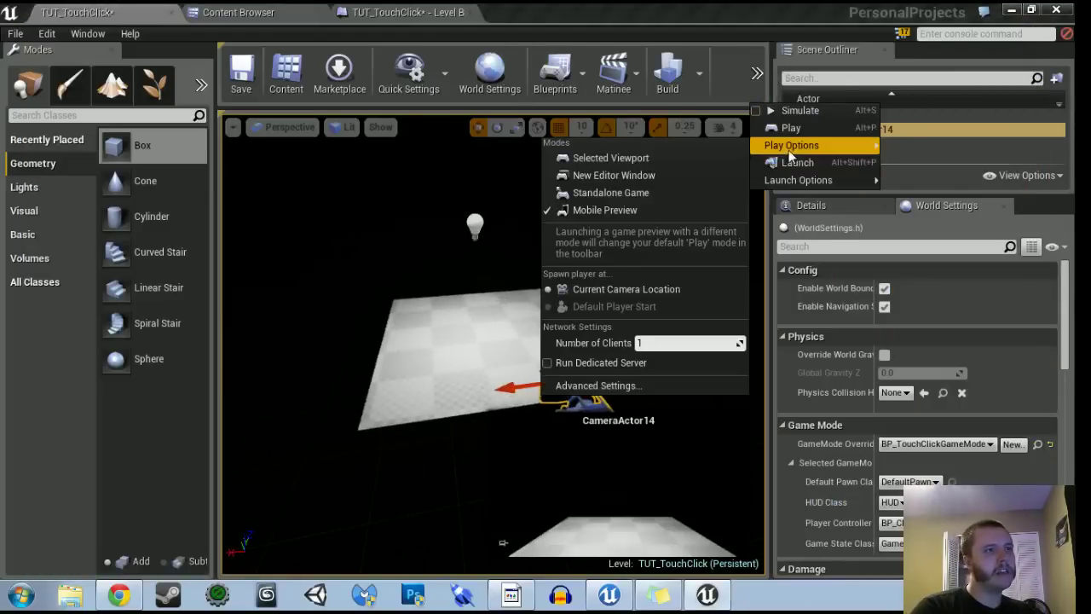
left_click(626, 153)
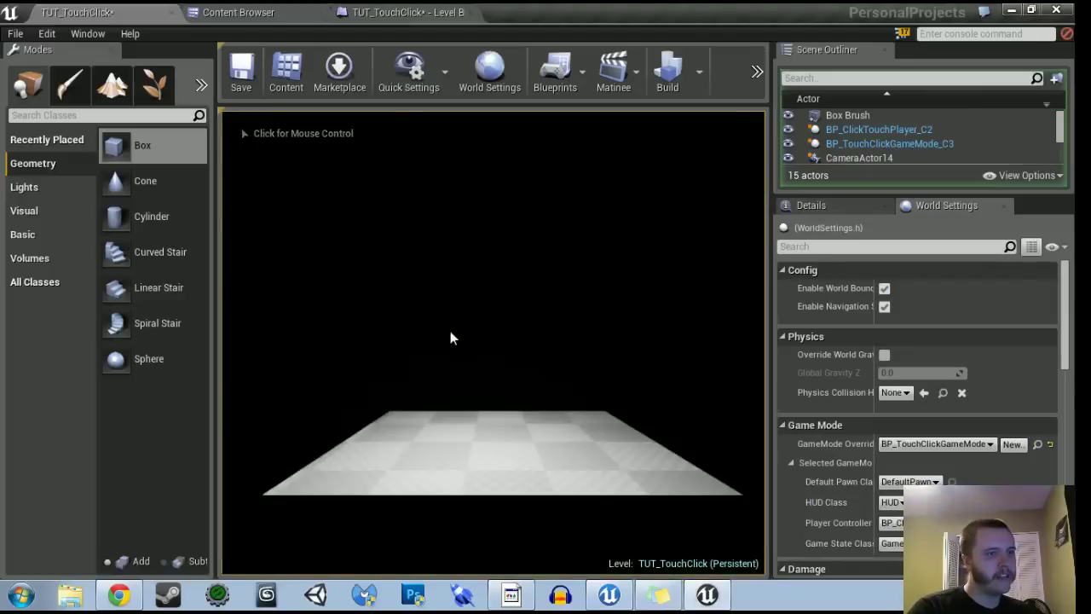
key("Escape")
right_click_drag(446, 351, 490, 375)
Step: Play-test the level in Mobile Preview mode and close the preview window
left_click(757, 74)
mouse_move(791, 145)
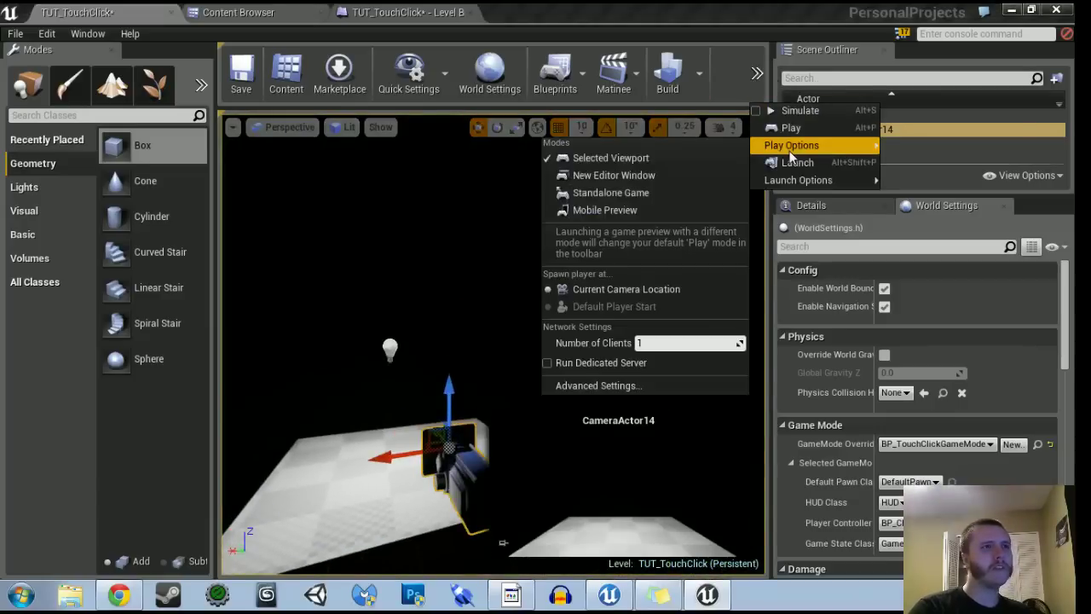
left_click(609, 207)
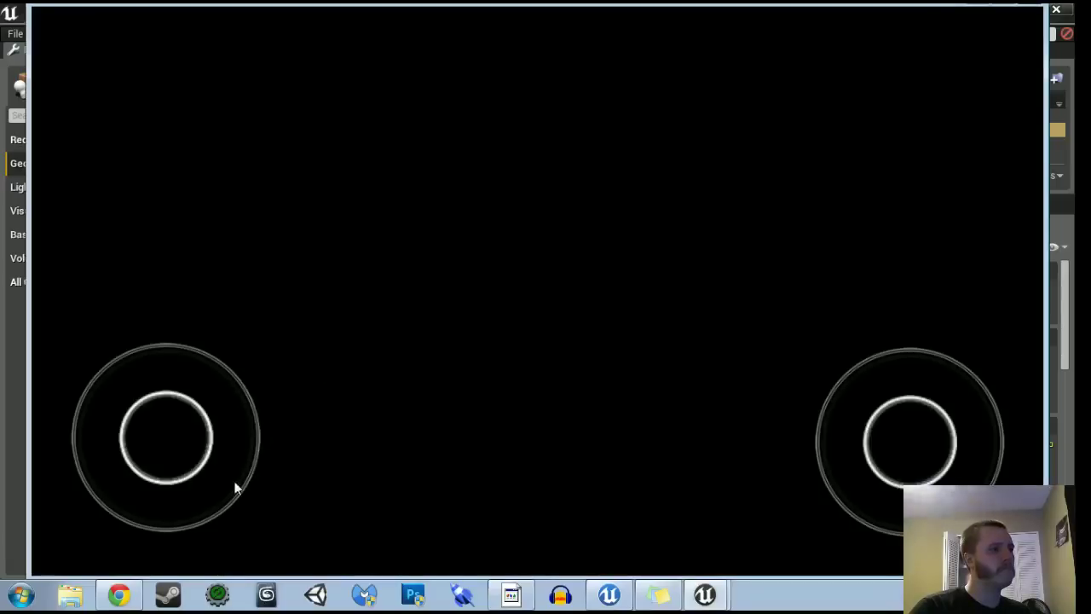
left_click(1018, 20)
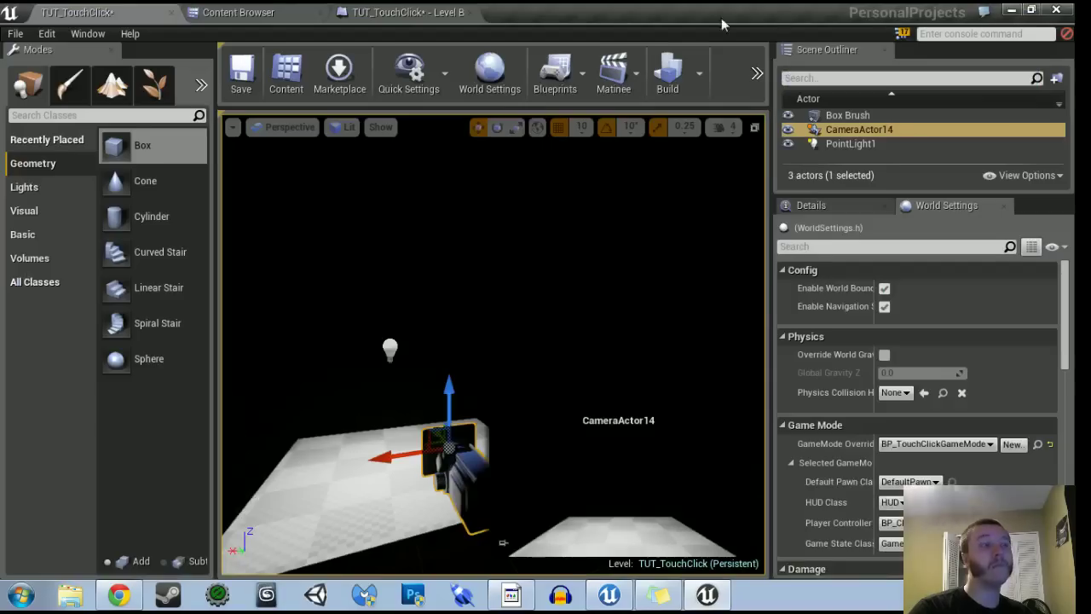
left_click(443, 12)
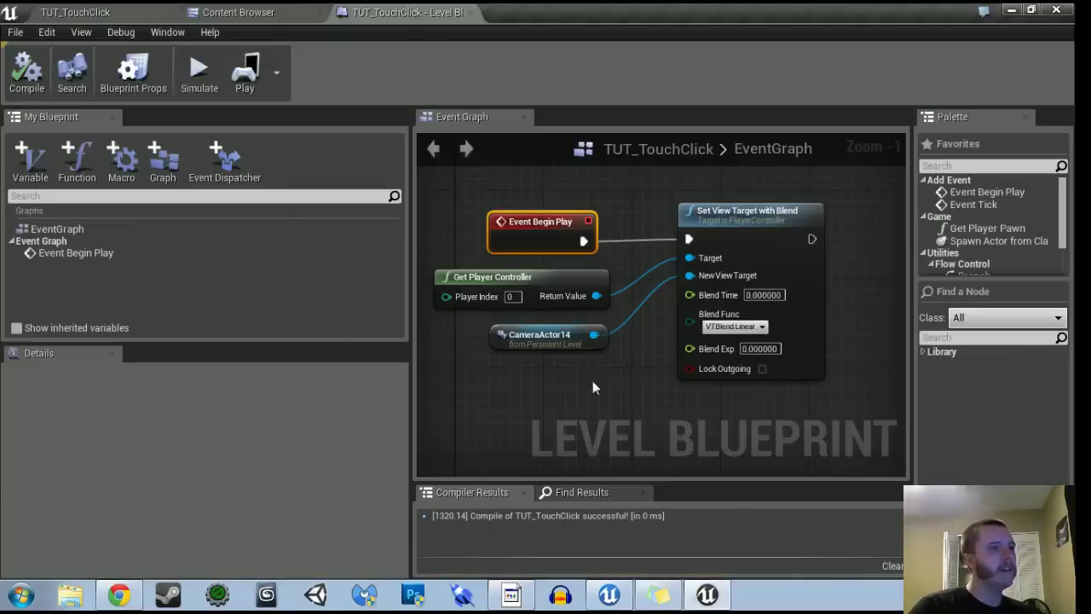
scroll(594, 387, "down", 3)
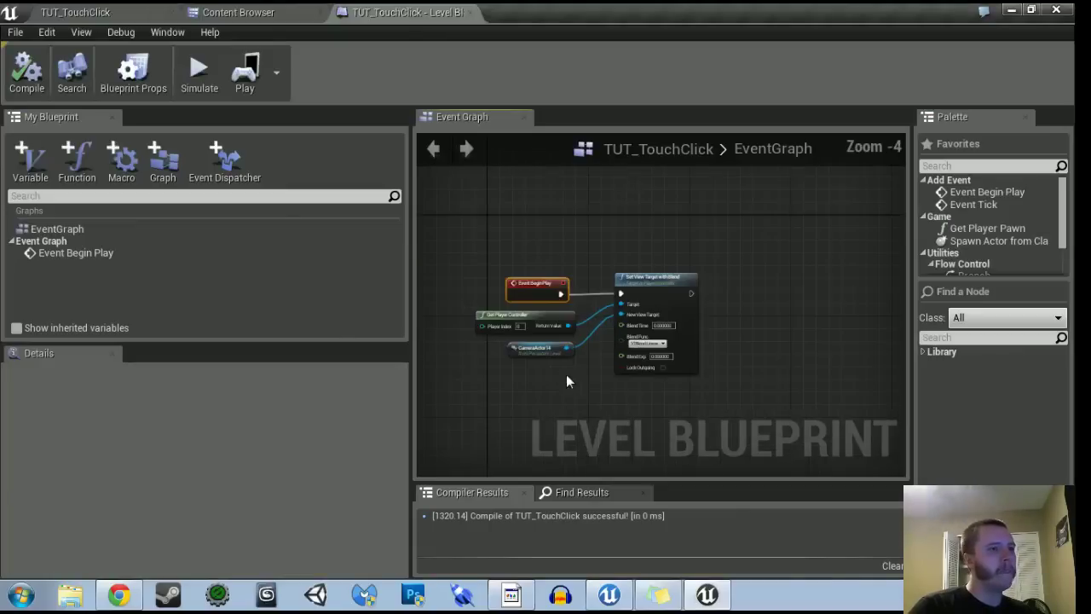
left_click(68, 12)
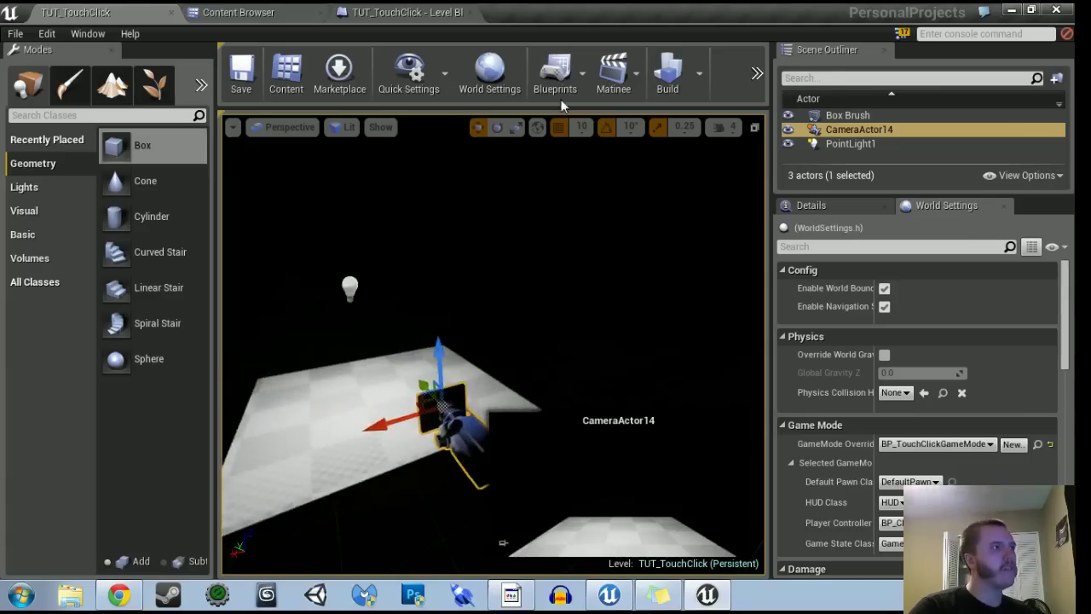
Step: Create an Actor Blueprint in the Personal_Content folder and name it BP_TouchClickActor
left_click(267, 10)
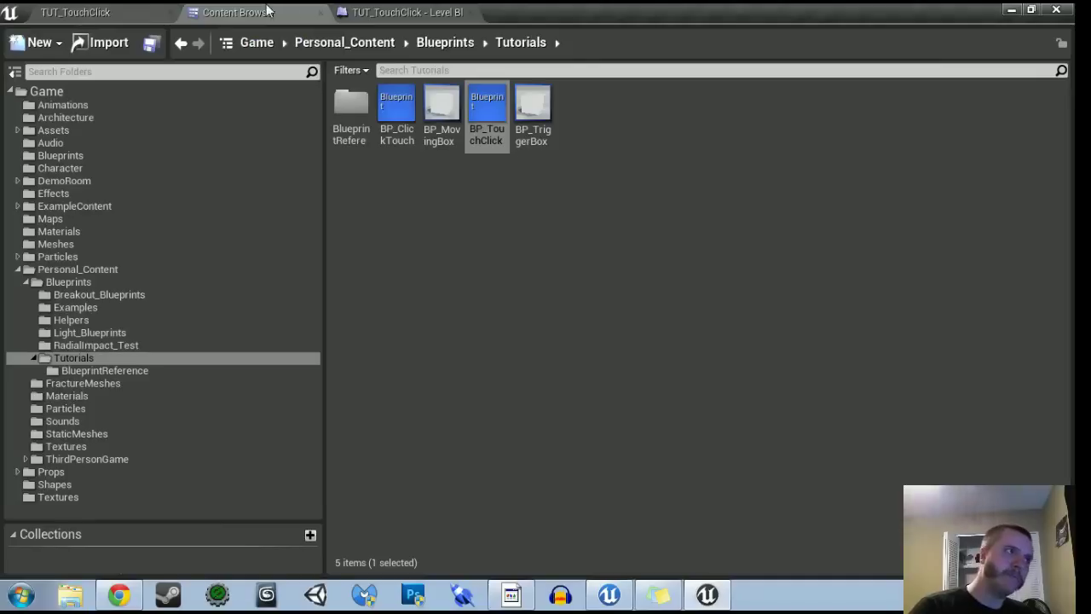
left_click(387, 223)
right_click(387, 223)
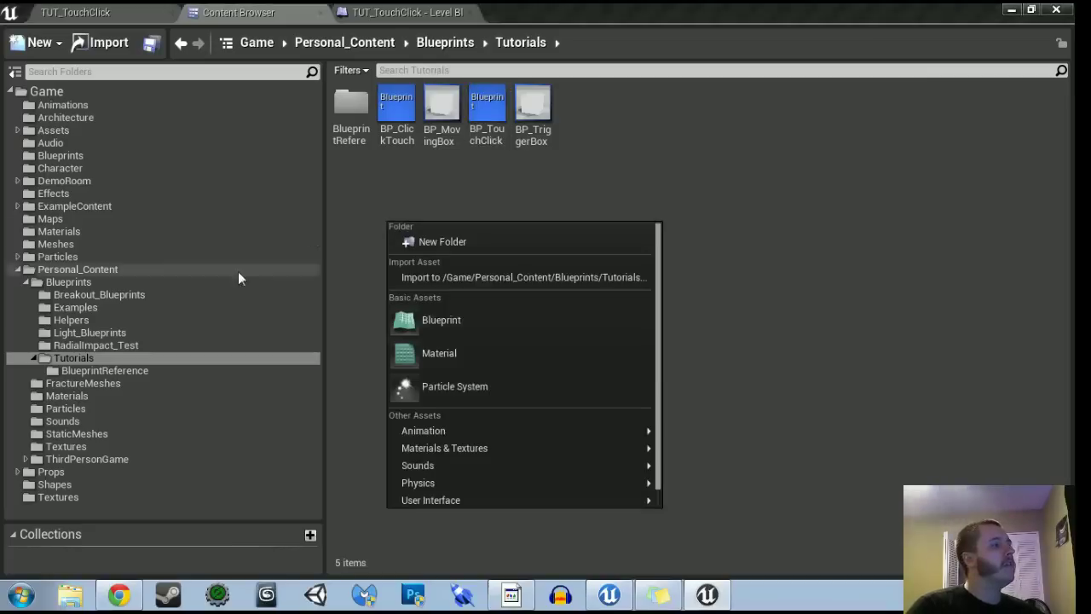
left_click(92, 271)
right_click(436, 271)
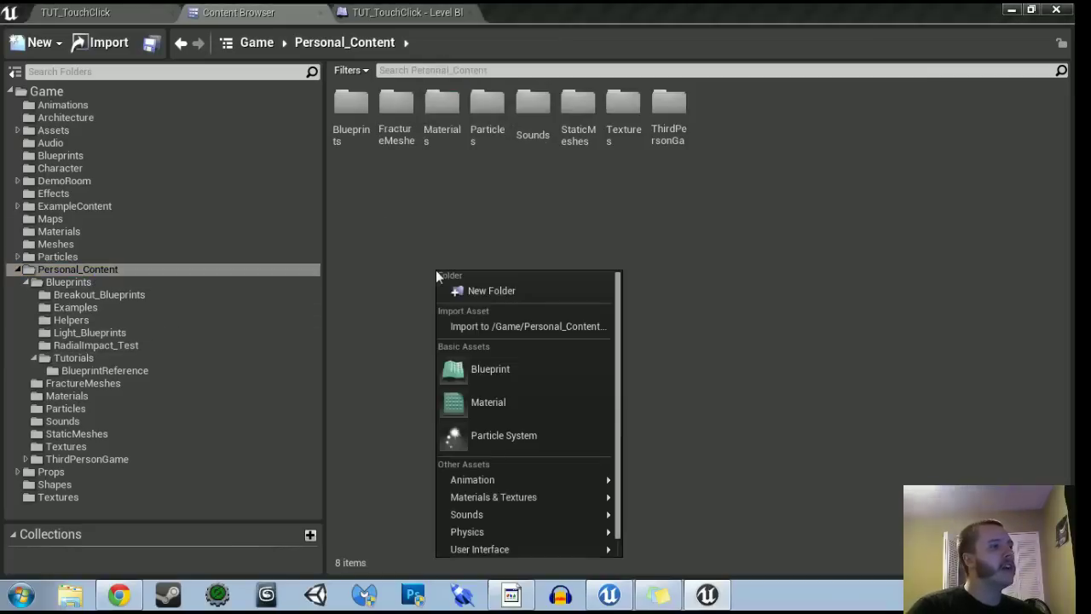
left_click(501, 375)
left_click(372, 131)
type("BP_TouchCLick")
type("Act")
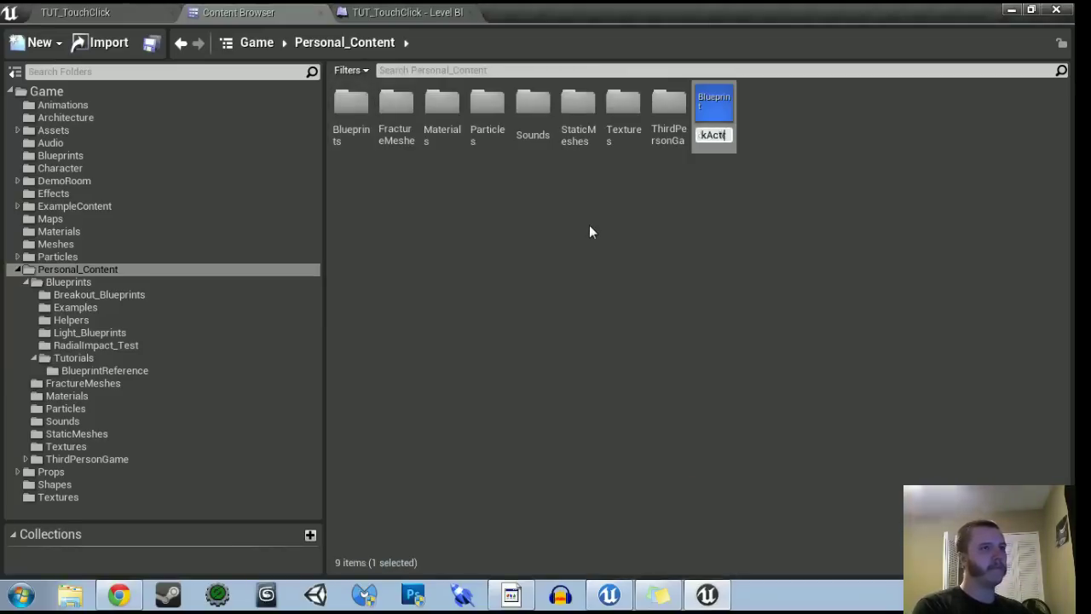
key("Return")
Step: Move BP_TouchClickActor through the Blueprints folder into its Tutorials subfolder, and open that subfolder
left_click_drag(713, 107, 350, 113)
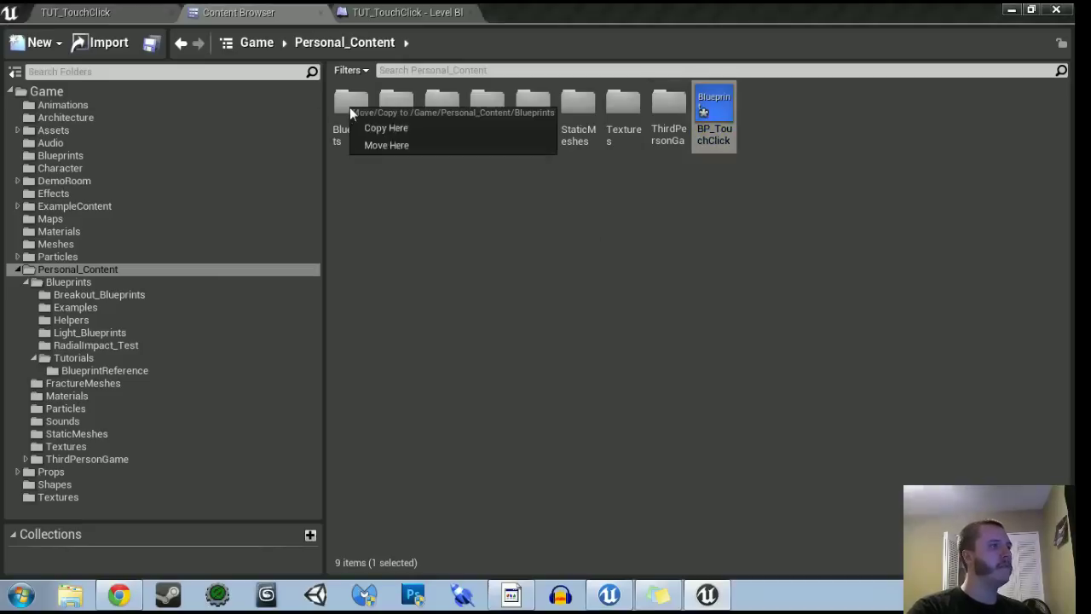
left_click(381, 146)
left_click_drag(606, 115, 569, 109)
left_click(596, 145)
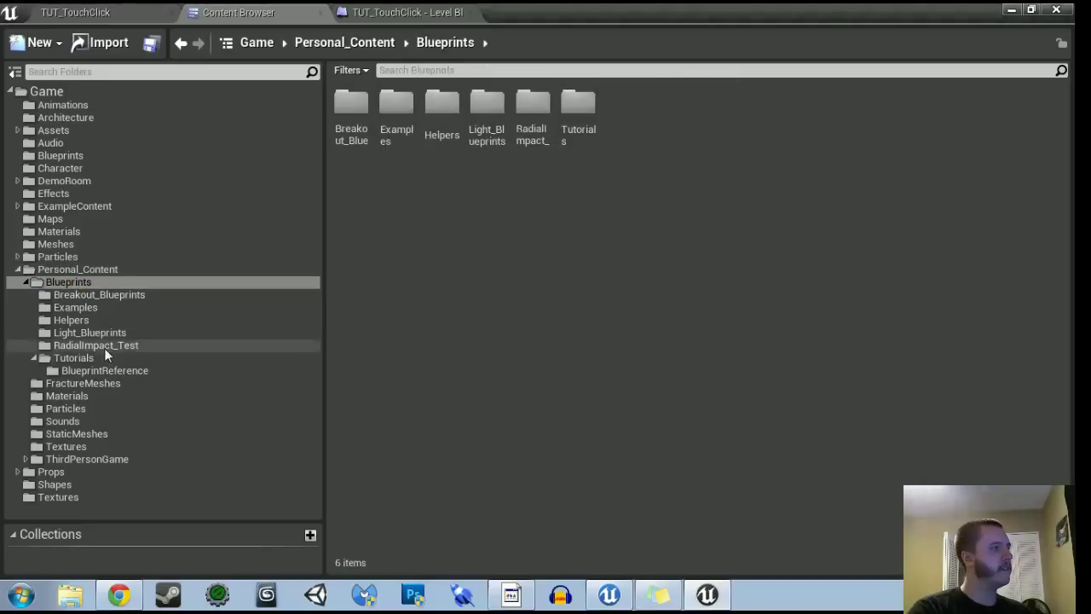
left_click(104, 357)
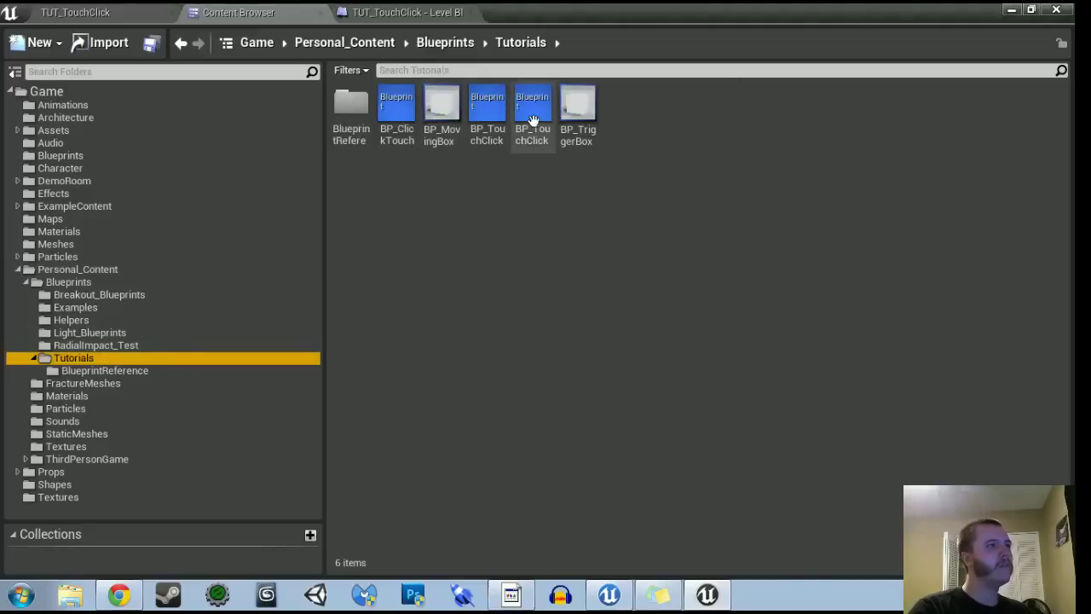
Step: Open BP_TouchClickActor for editing, select the SM_Player mesh in the StaticMeshes folder, and return to the Blueprint
double_click(486, 117)
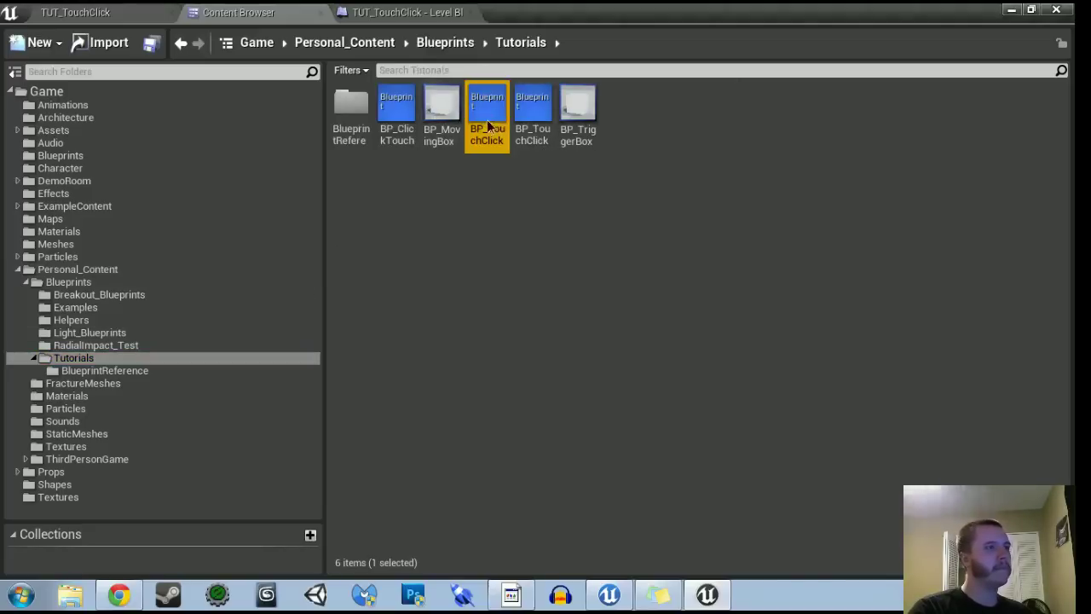
left_click(238, 12)
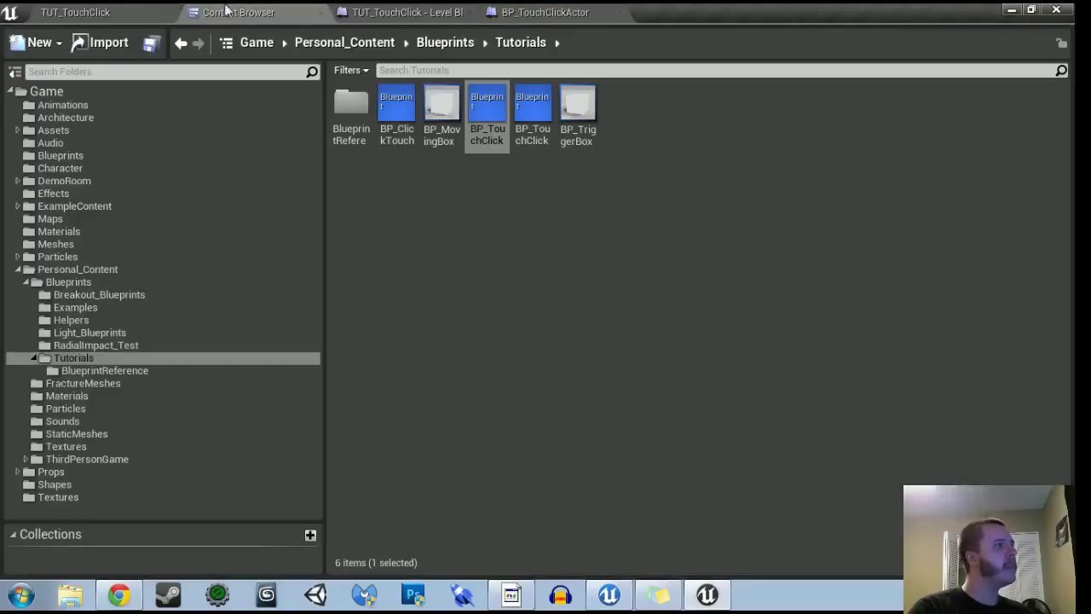
left_click(81, 435)
left_click(532, 111)
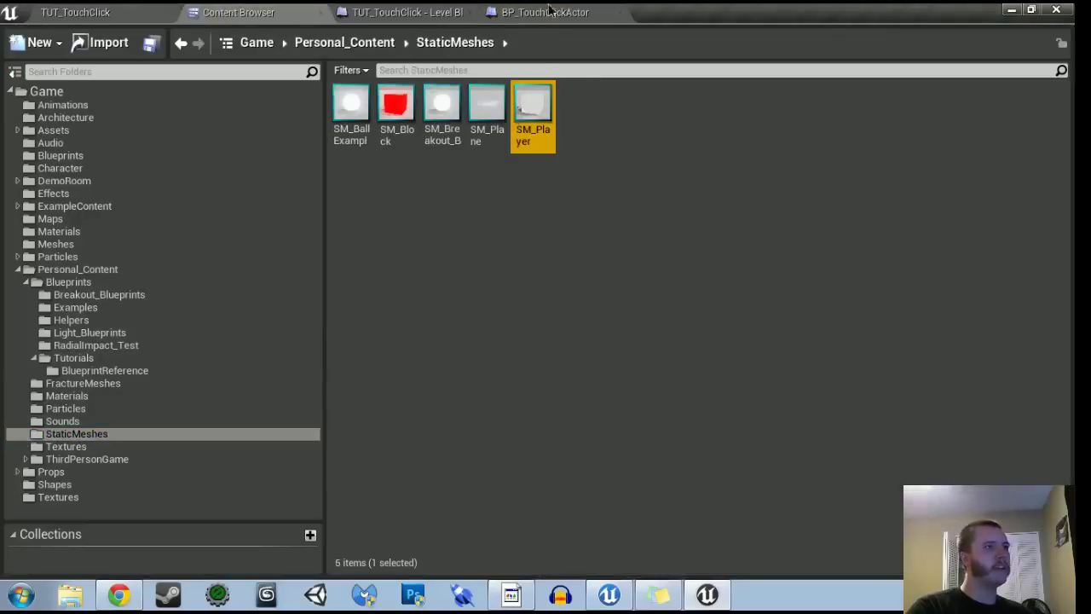
left_click(545, 12)
Step: Add a static mesh component using SM_Player as the Blueprint's root and name it TouchClick
left_click(197, 141)
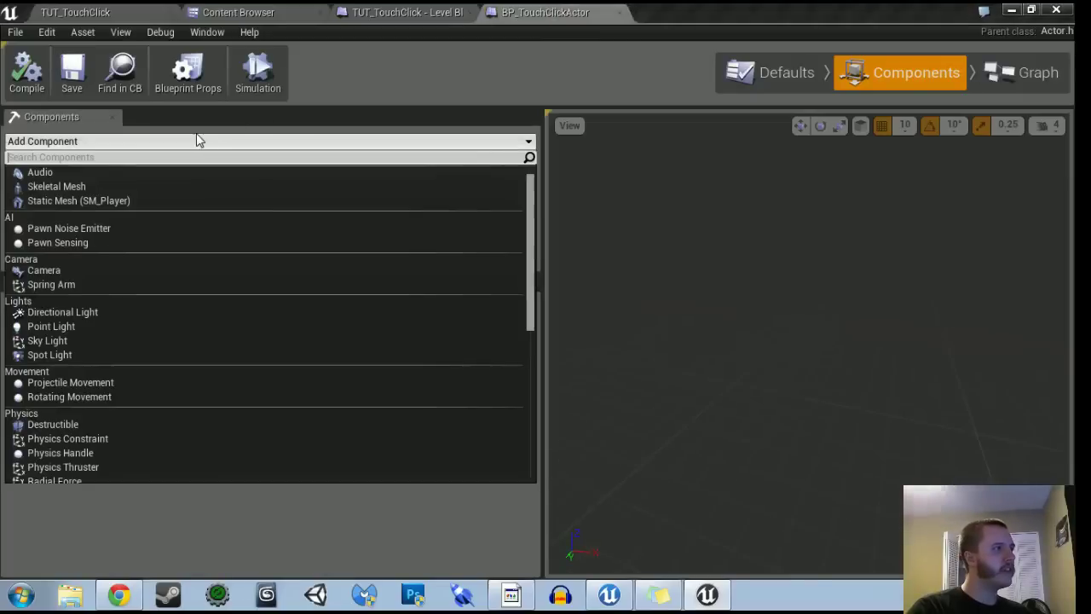
left_click(90, 202)
type("TouchClick")
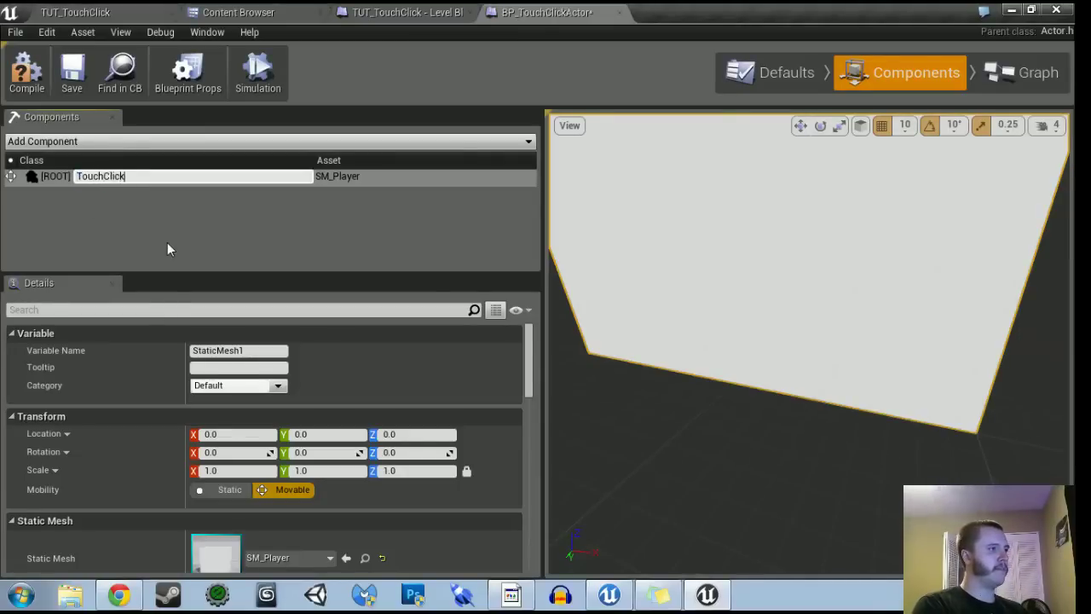
key("Return")
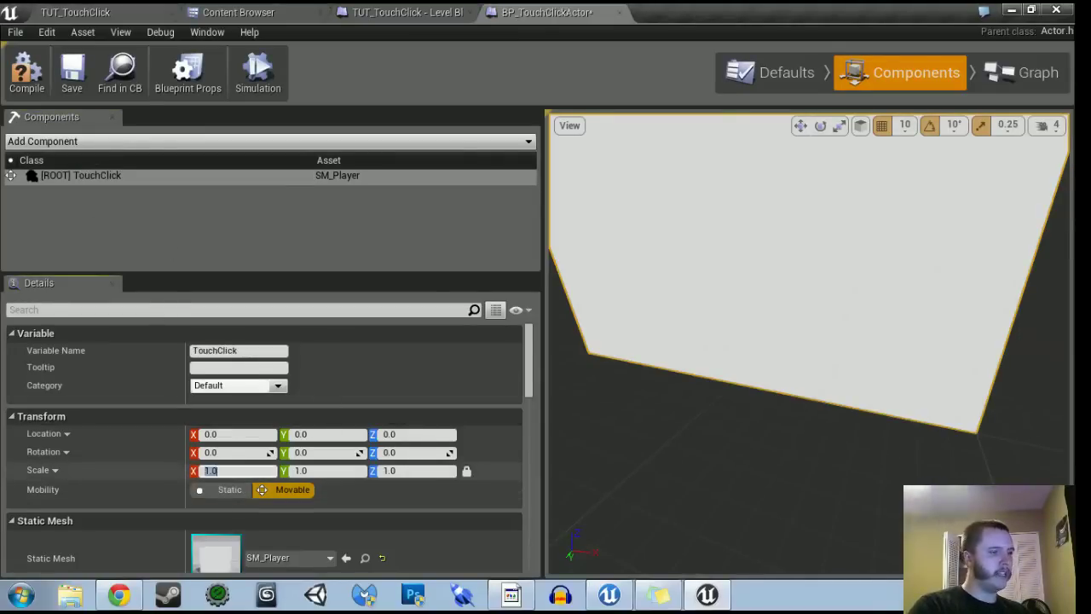
Step: Delete the TouchClick static mesh root component from the Blueprint
right_click_drag(750, 299, 729, 260)
left_click(77, 175)
key("Delete")
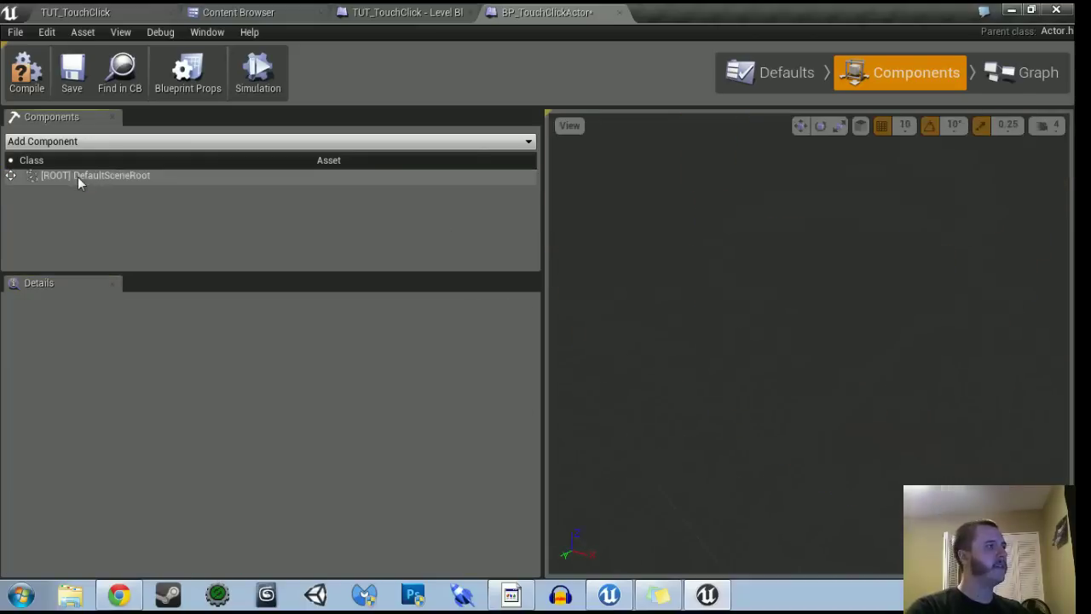
Step: Add a Billboard component as the Blueprint's root and name it Root
left_click(86, 142)
scroll(115, 369, "down", 8)
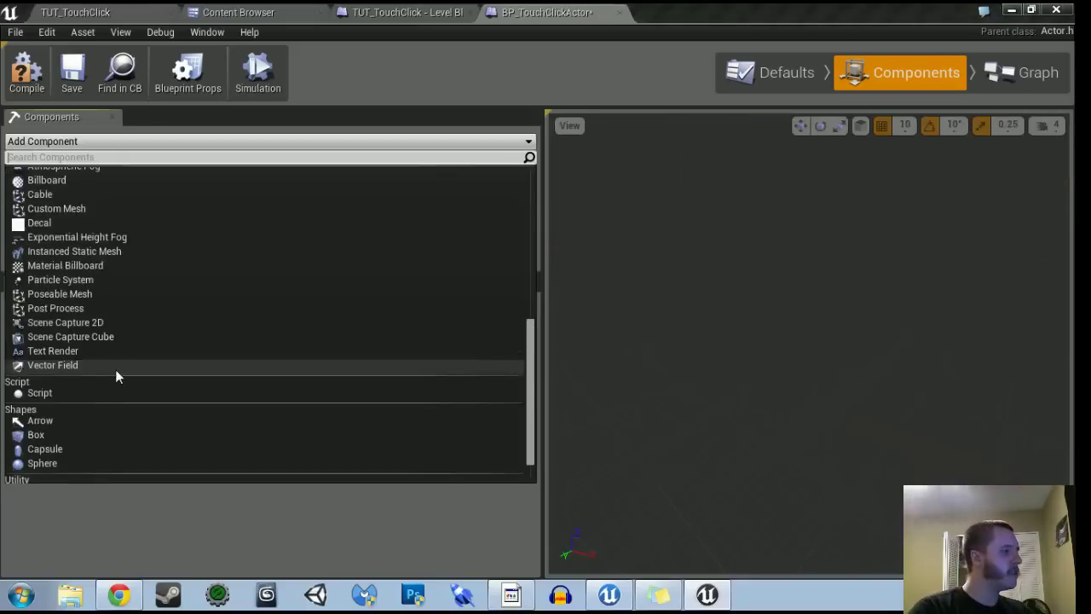
left_click(45, 181)
type("Root")
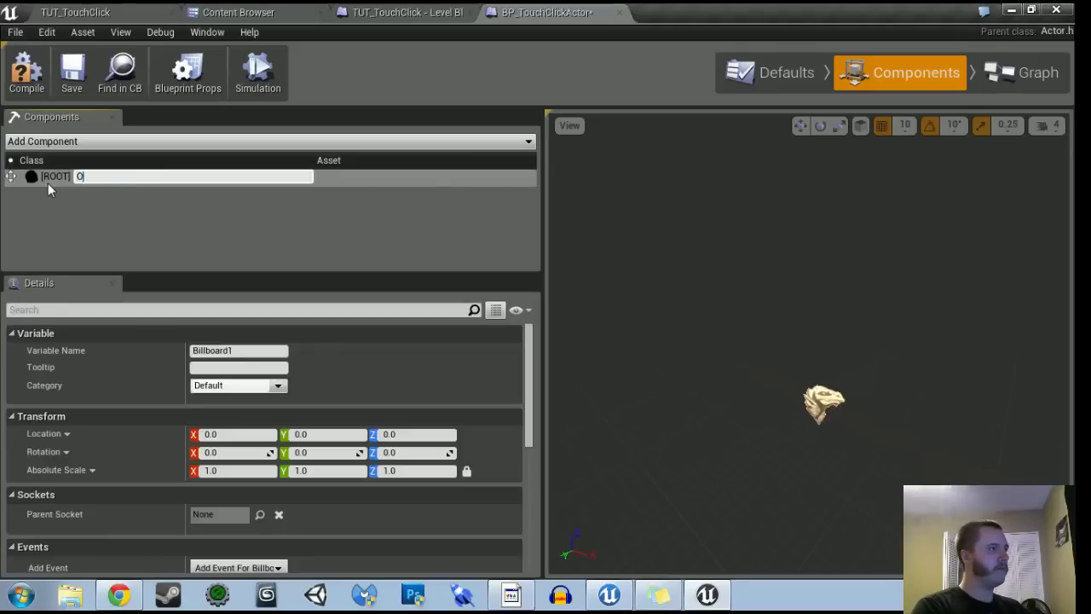
key("Return")
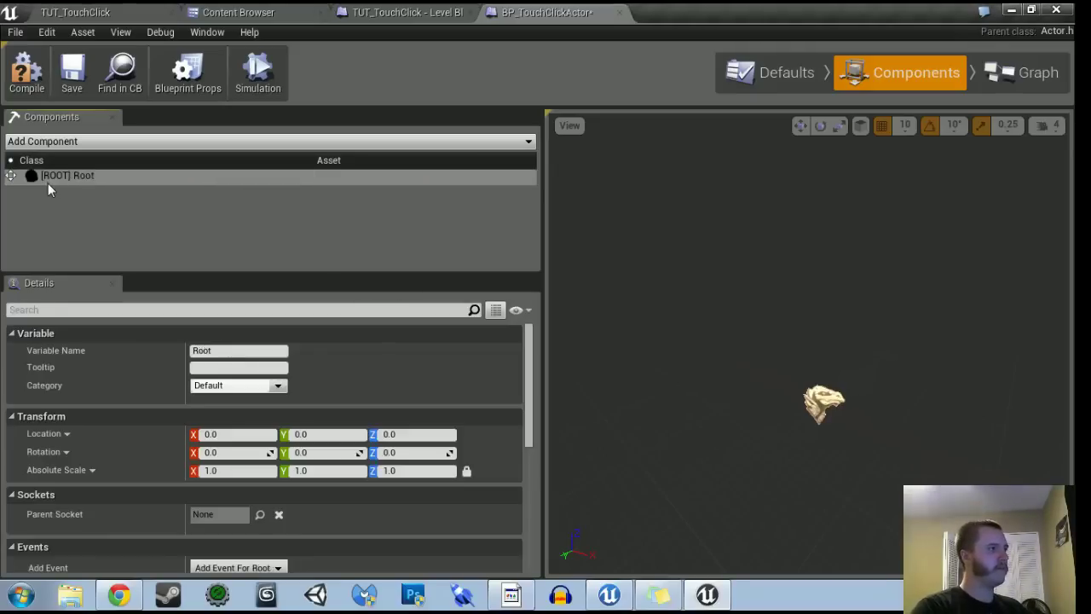
Step: Add a static mesh component using SM_Player under Root and name it TouchClick
left_click(91, 144)
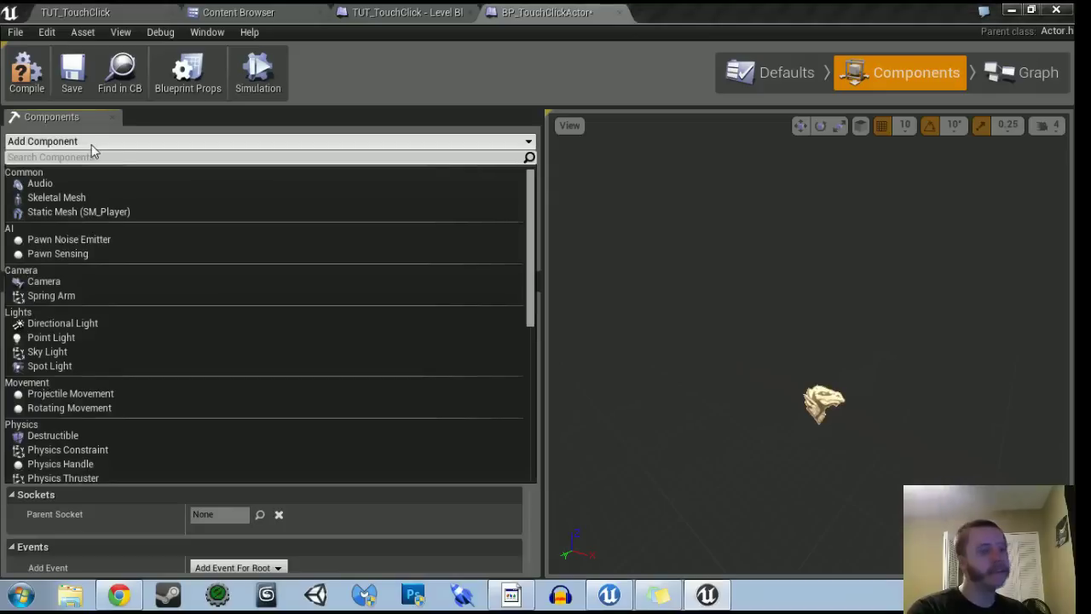
left_click(79, 212)
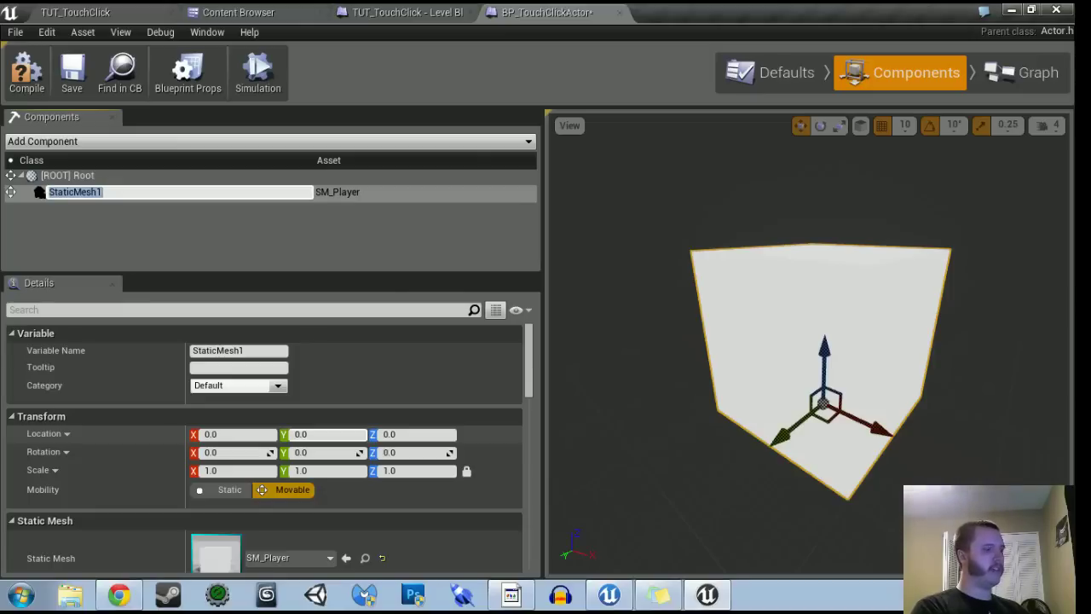
type("TouchClic")
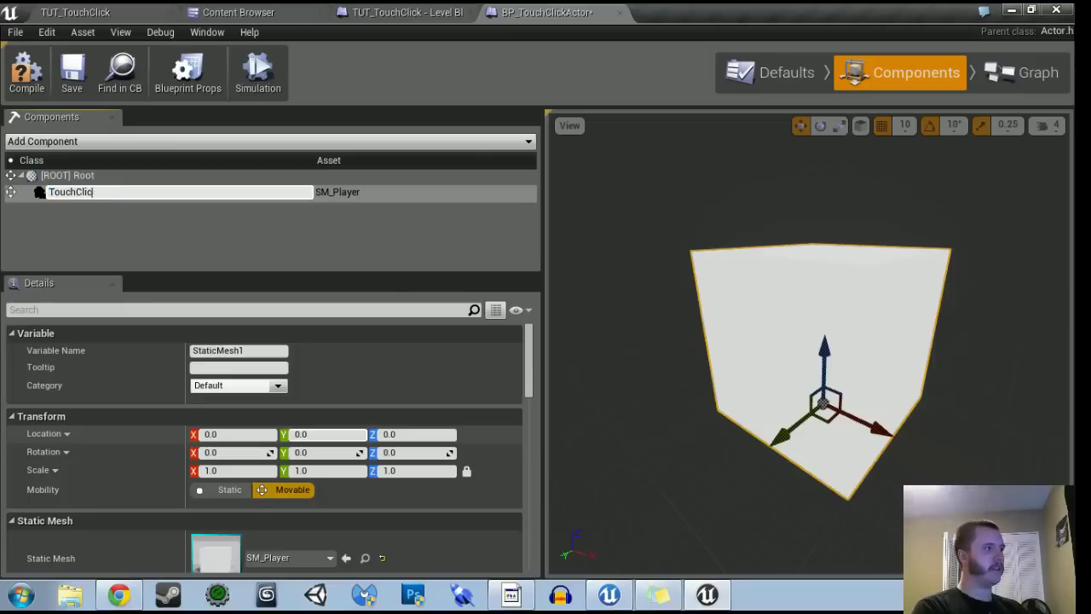
type("k")
key("Return")
Step: Set the TouchClick mesh's scale to 0.5 on the X, Y and Z axes
left_click(237, 470)
type(".5")
key("Return")
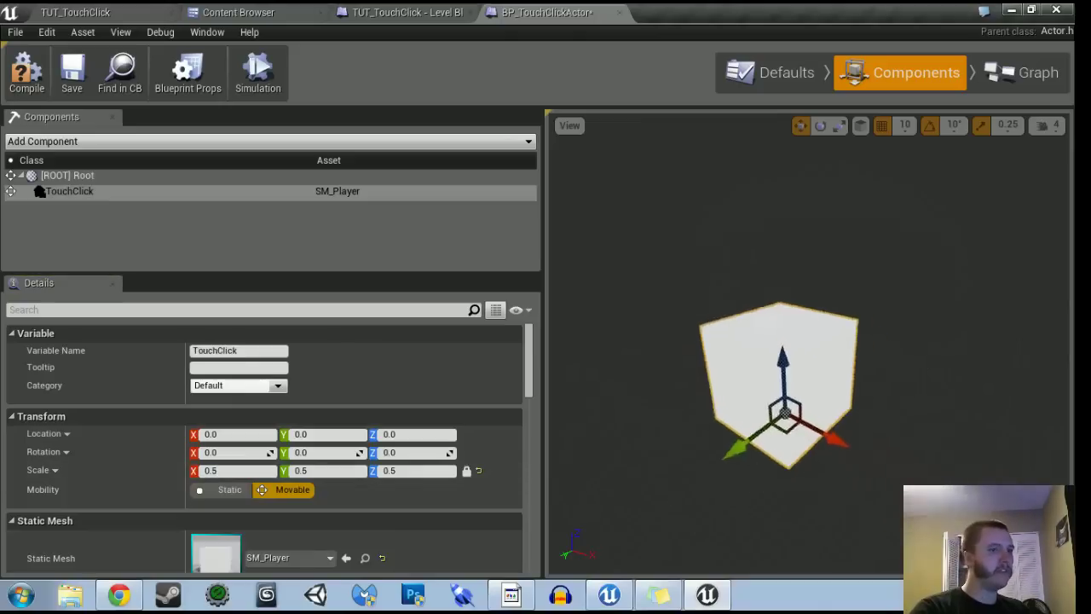